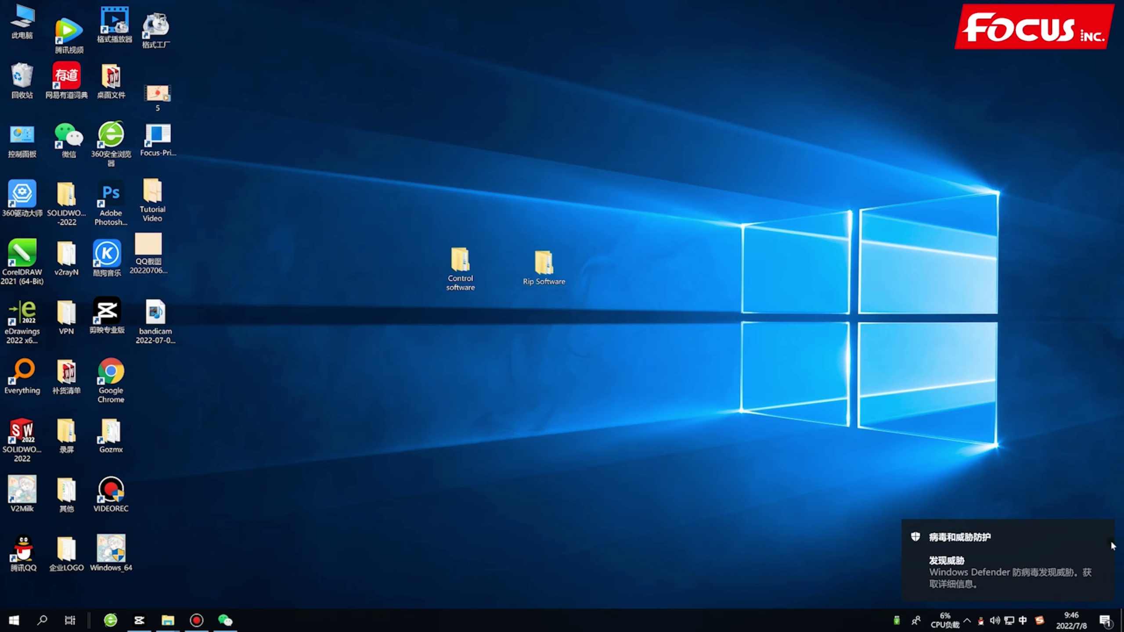
pyautogui.click(1104, 533)
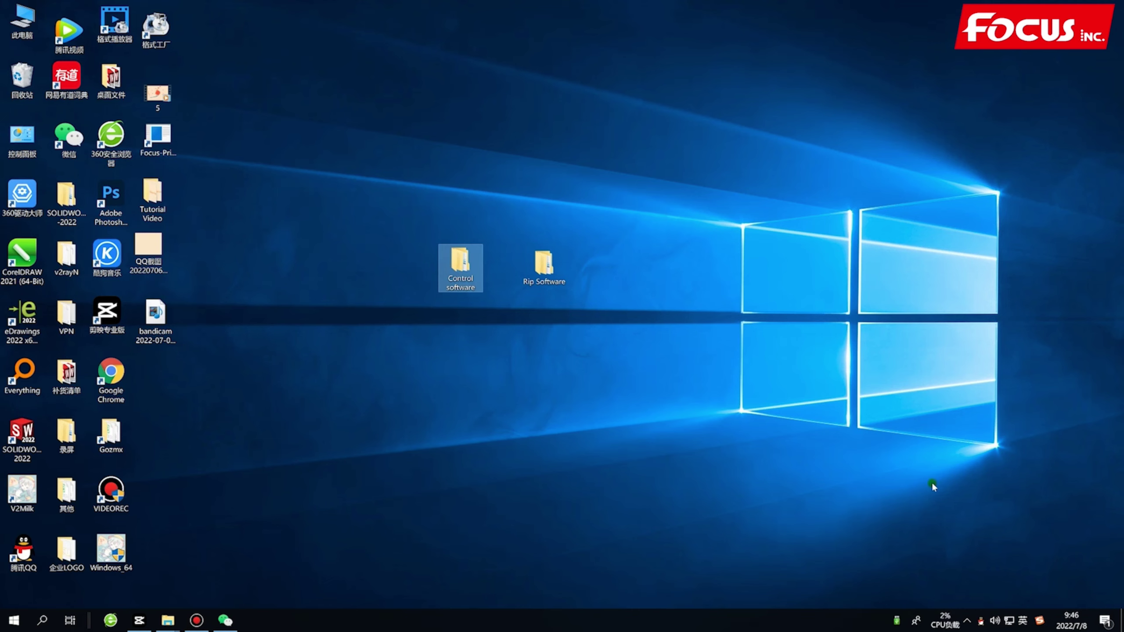
pyautogui.click(968, 621)
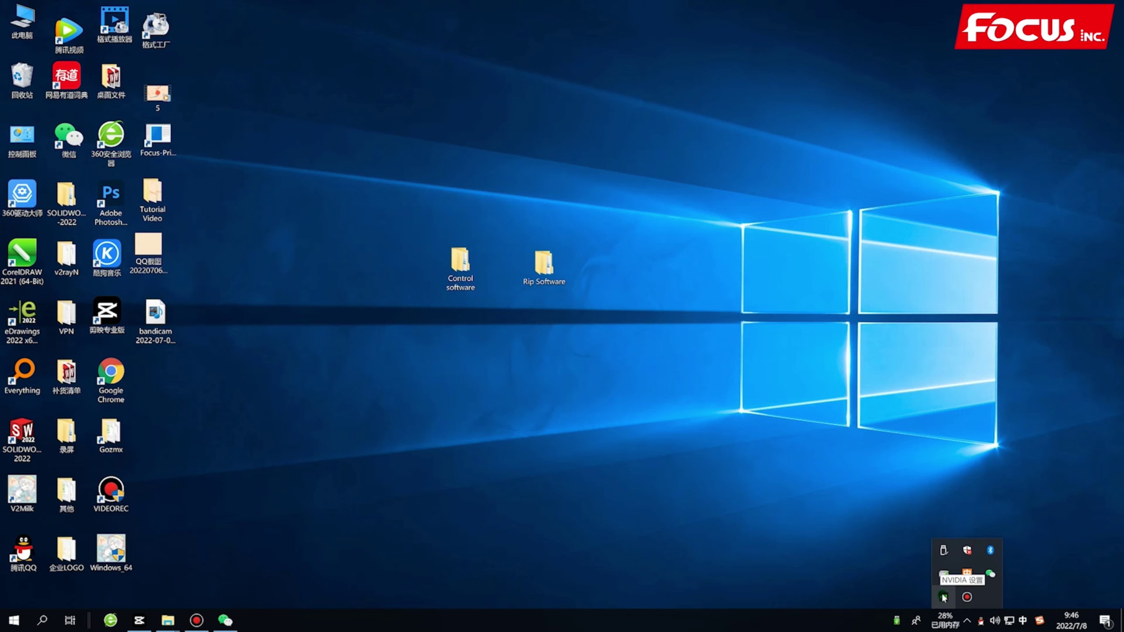
pyautogui.doubleClick(468, 262)
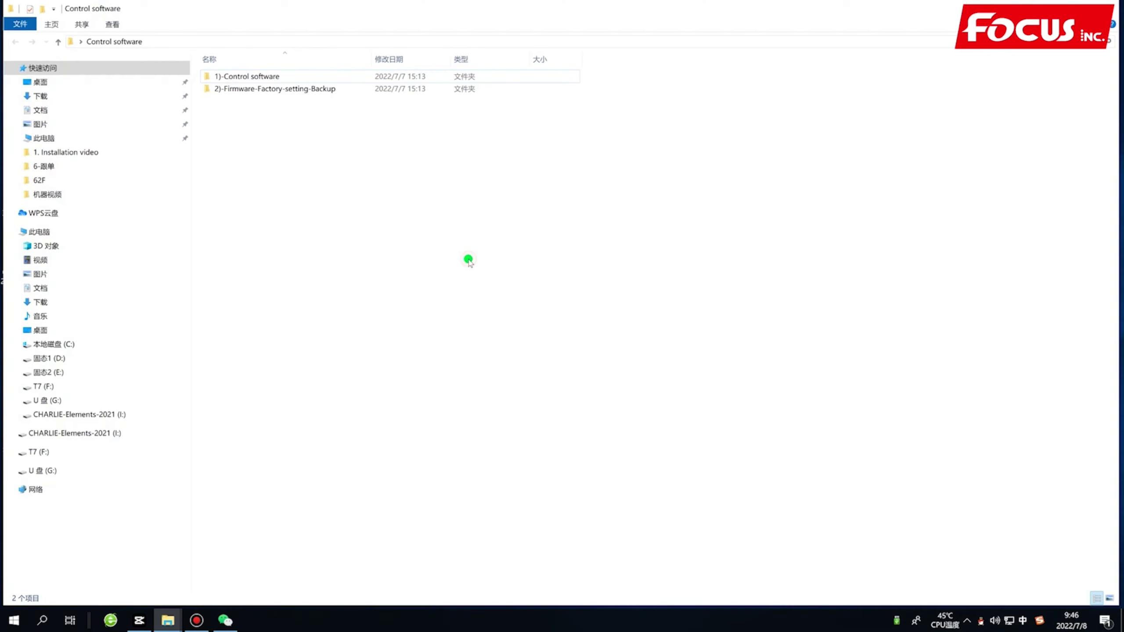
pyautogui.hotkey('alt', 'F4')
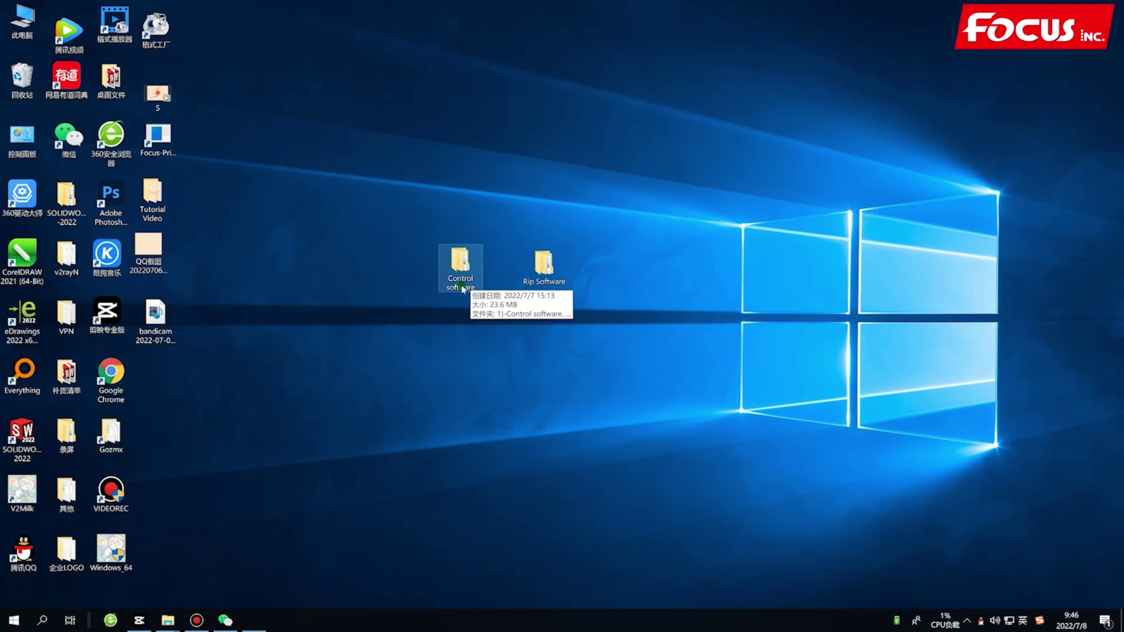
# Close the window of the program running in the background and quit that program completely
pyautogui.hotkey('ctrl', 'alt', 'z')
pyautogui.click(899, 13)
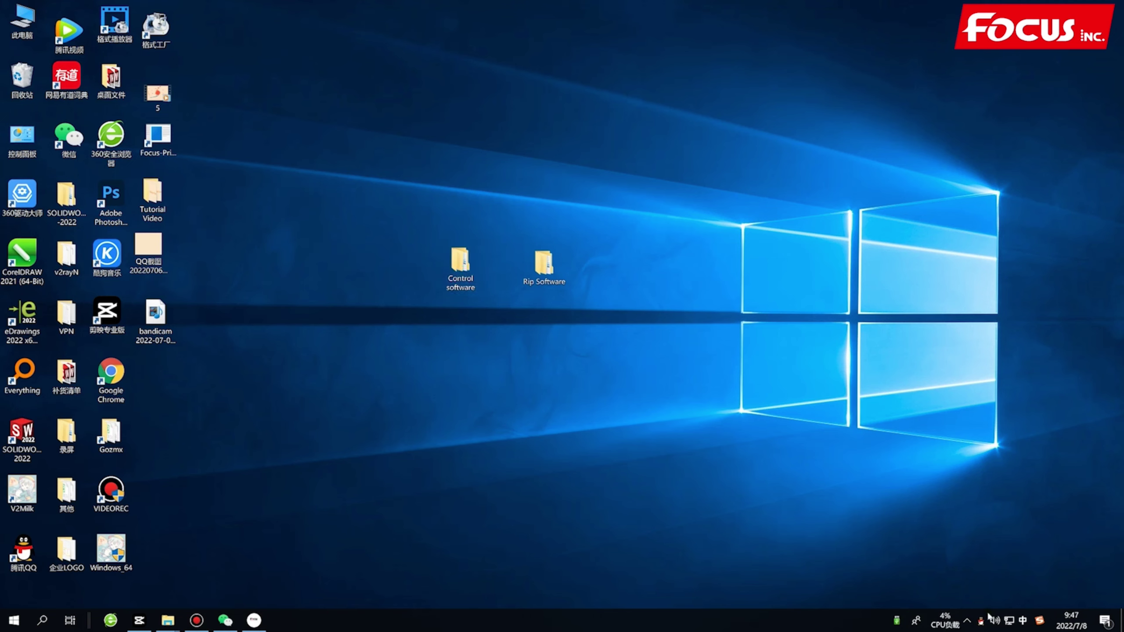
pyautogui.rightClick(988, 619)
pyautogui.click(1002, 604)
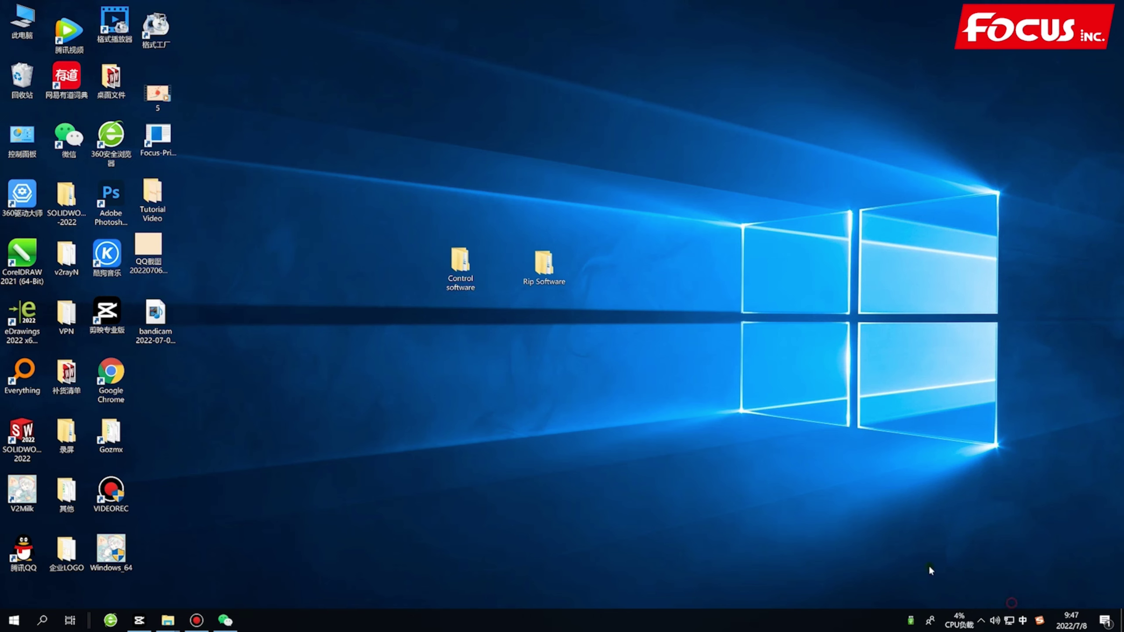
# Launch the Focus-Print-V5.7.9.0.50FlctCy_20210928(1) installer application from the 1)-Control software subfolder of the desktop's Control software folder
pyautogui.doubleClick(457, 264)
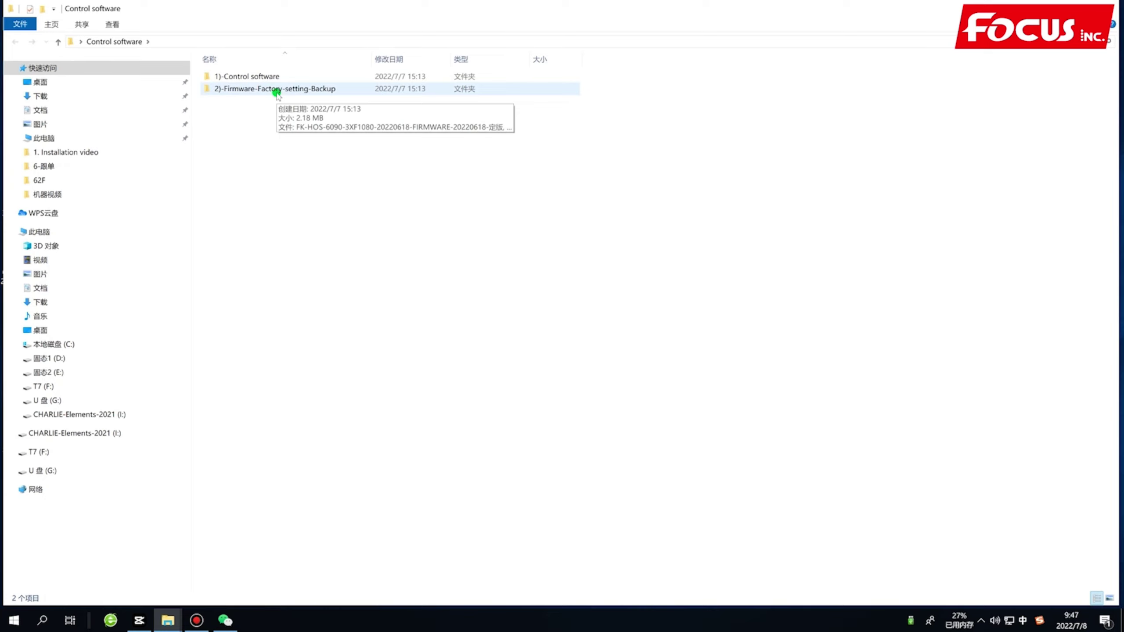
pyautogui.click(257, 77)
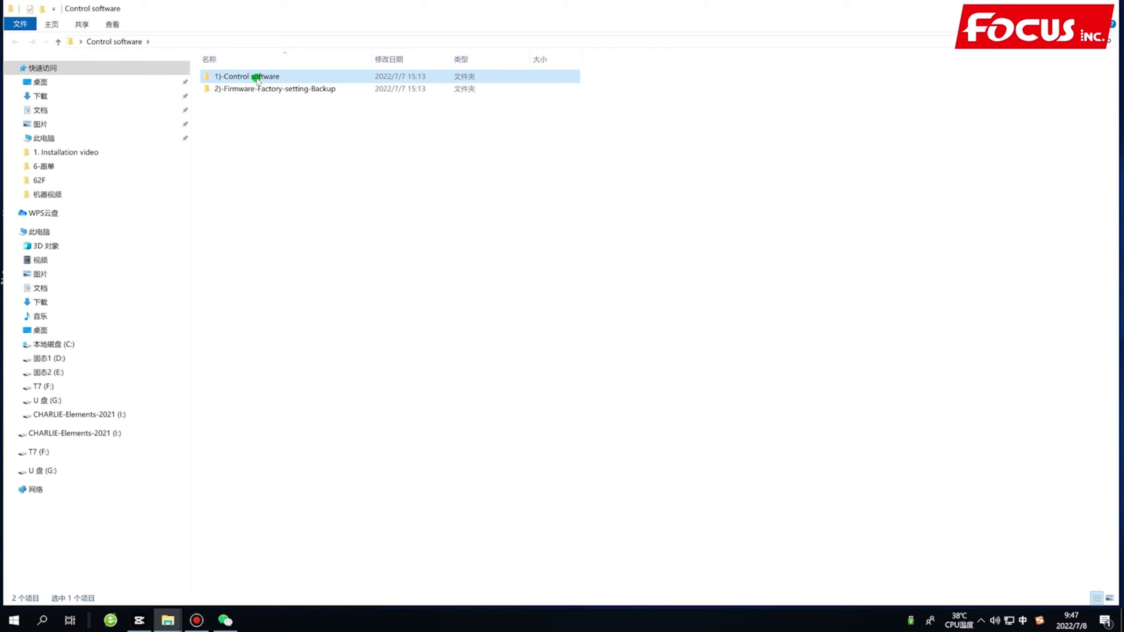
pyautogui.doubleClick(257, 77)
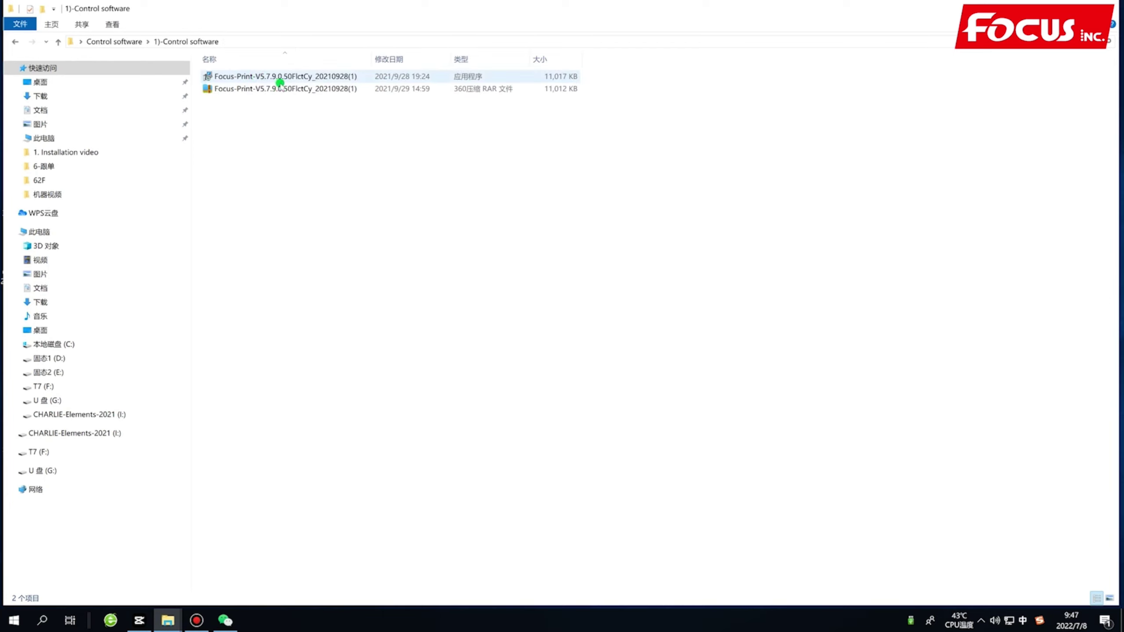
pyautogui.click(314, 77)
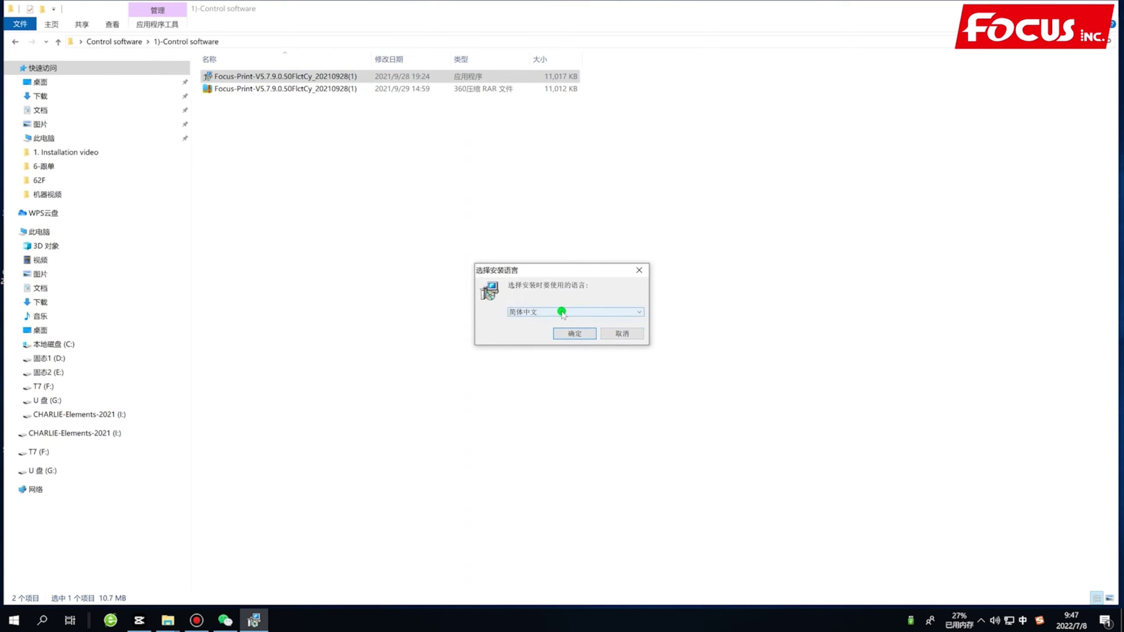
# Set the installation language to English and continue to the Focus-Print setup wizard
pyautogui.click(546, 313)
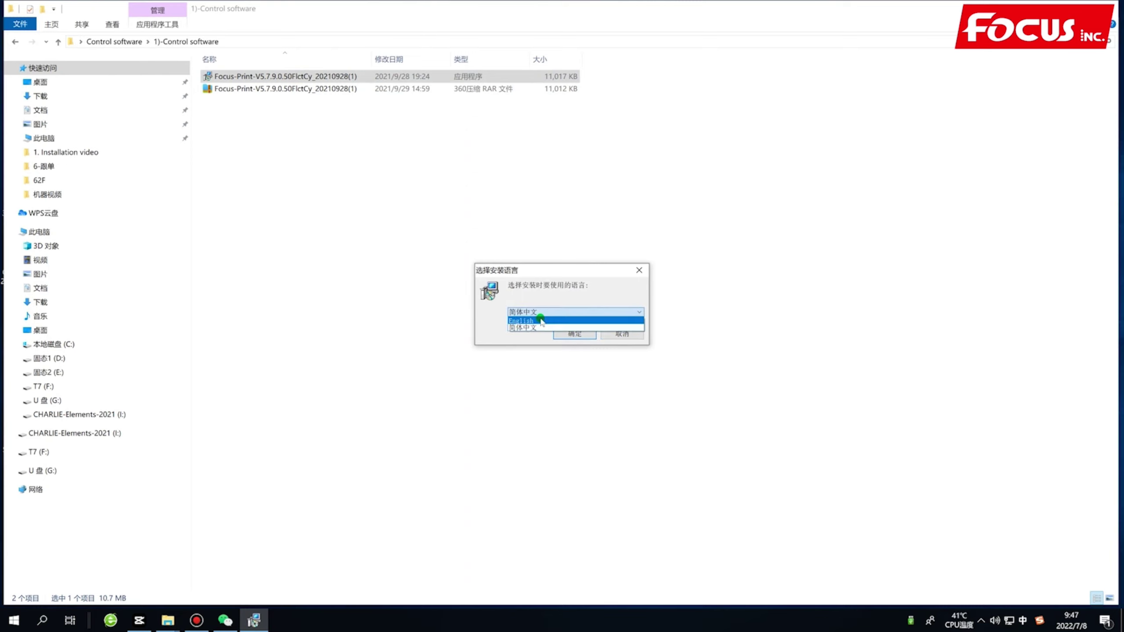
pyautogui.click(541, 320)
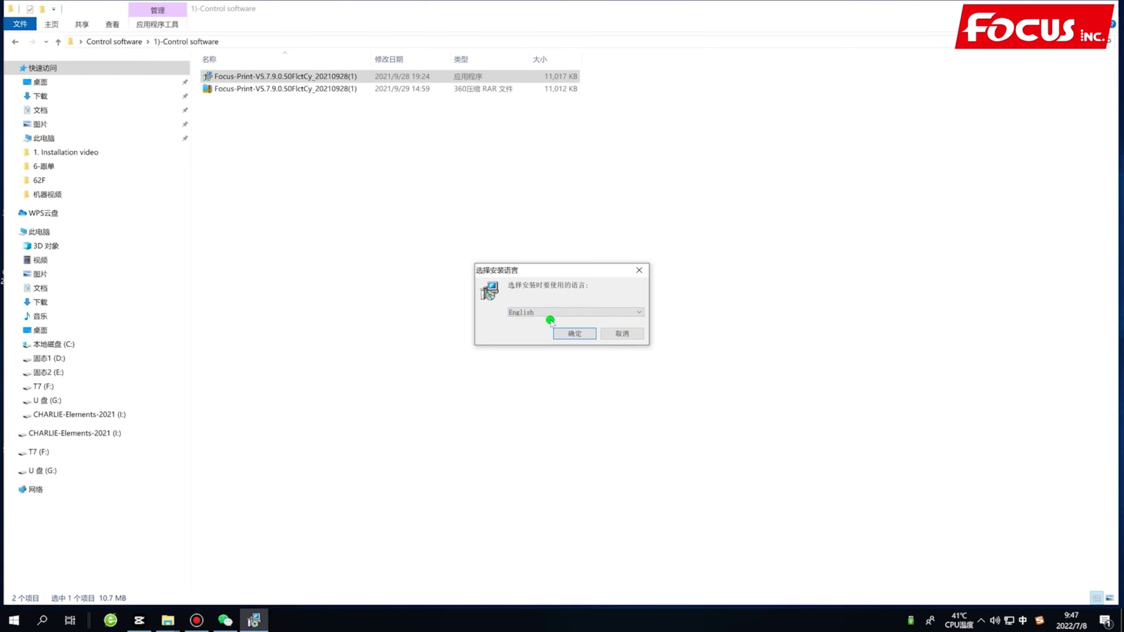
pyautogui.click(573, 335)
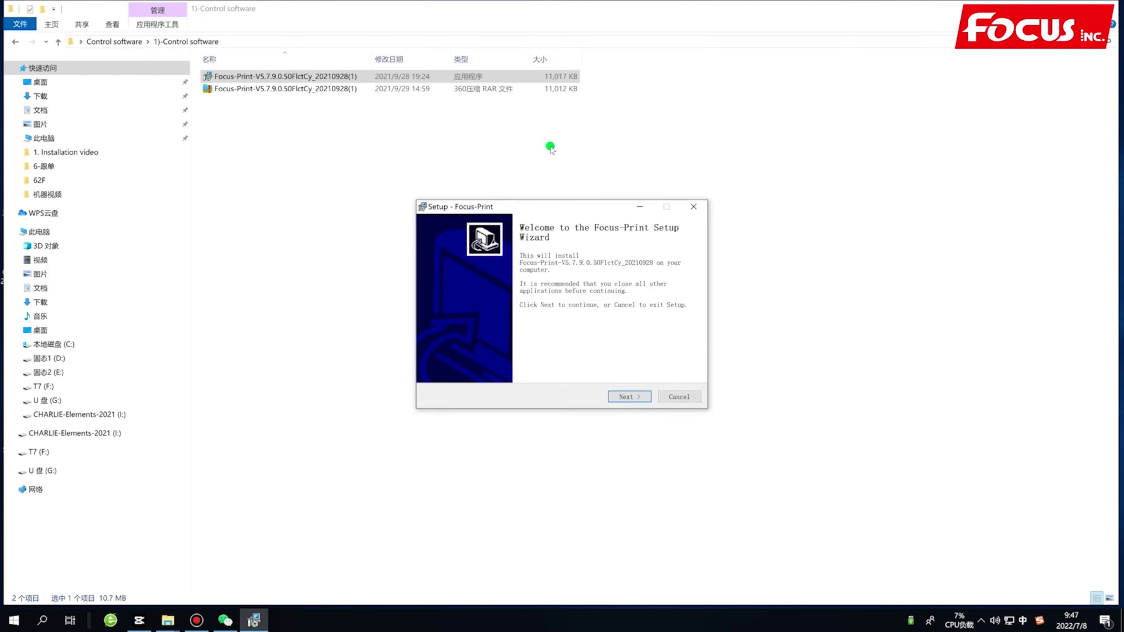
# Install Focus-Print with the default Focus-Print start menu folder and other default options, and finish the setup wizard
pyautogui.click(631, 396)
pyautogui.click(631, 396)
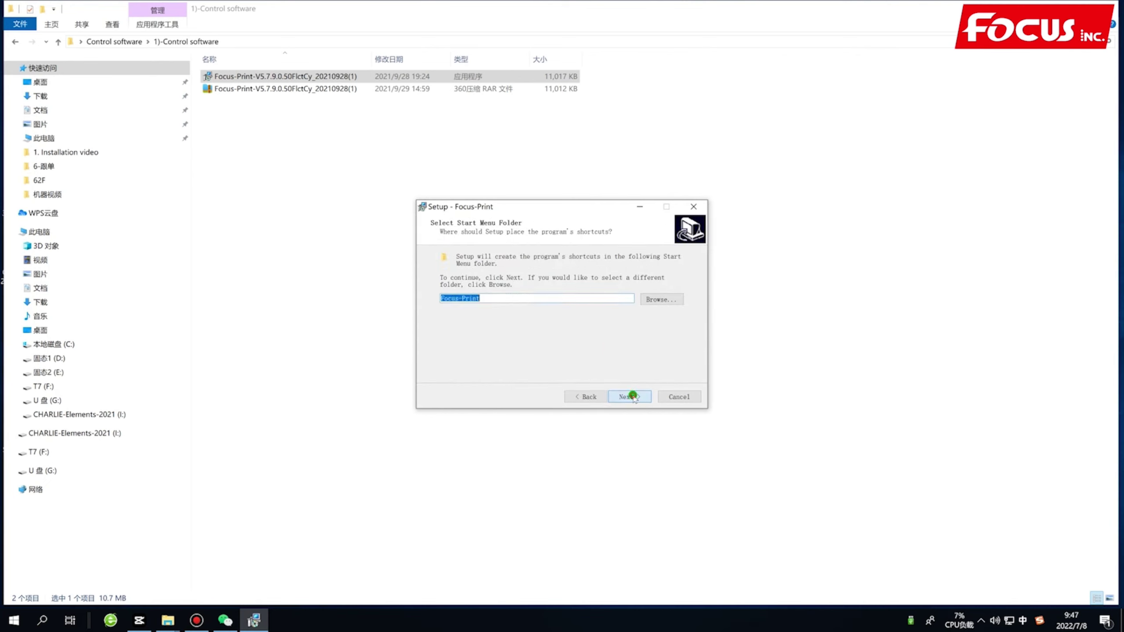
pyautogui.click(630, 396)
pyautogui.click(630, 396)
pyautogui.click(633, 396)
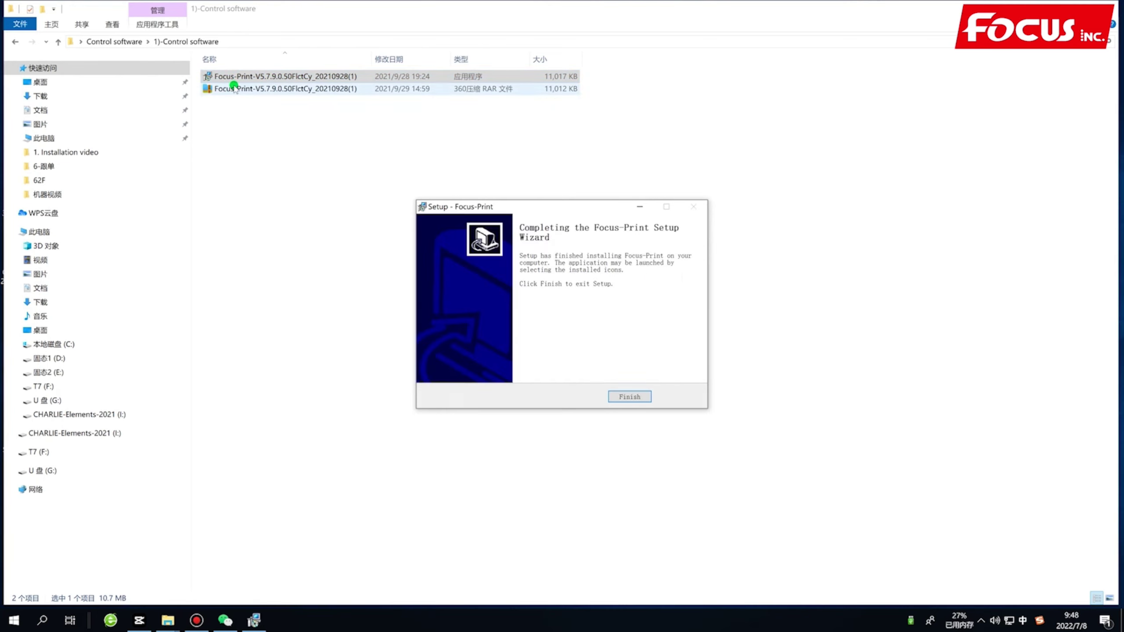
pyautogui.click(632, 398)
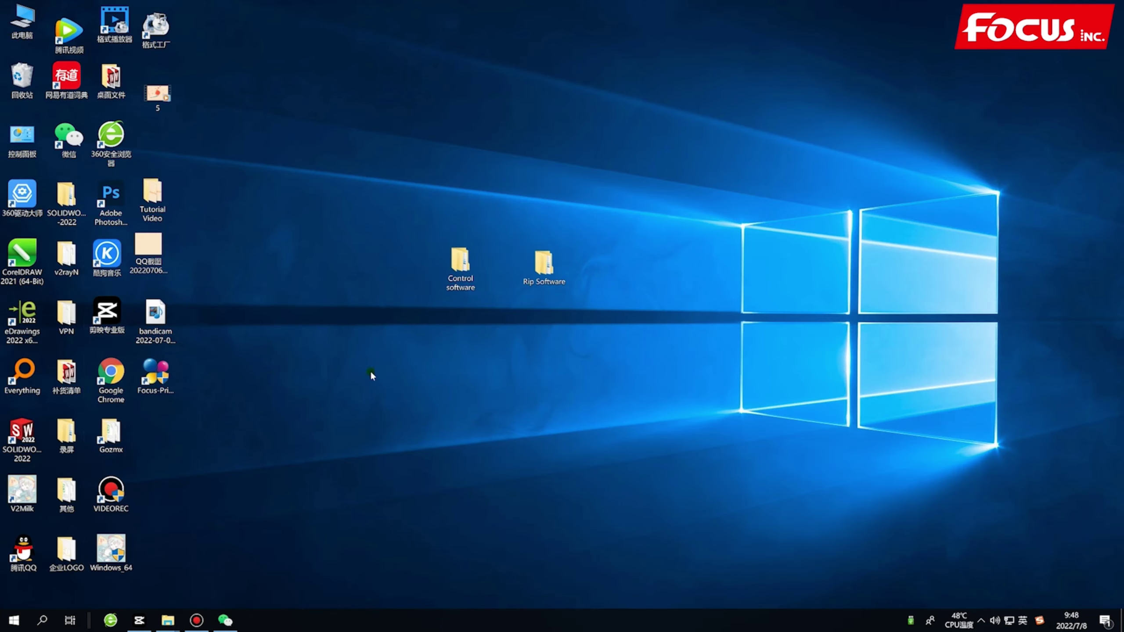
# Move the new Focus-Print.exe shortcut to an empty area of the desktop below the Rip Software folder and launch it
pyautogui.moveTo(168, 379); pyautogui.dragTo(550, 381)
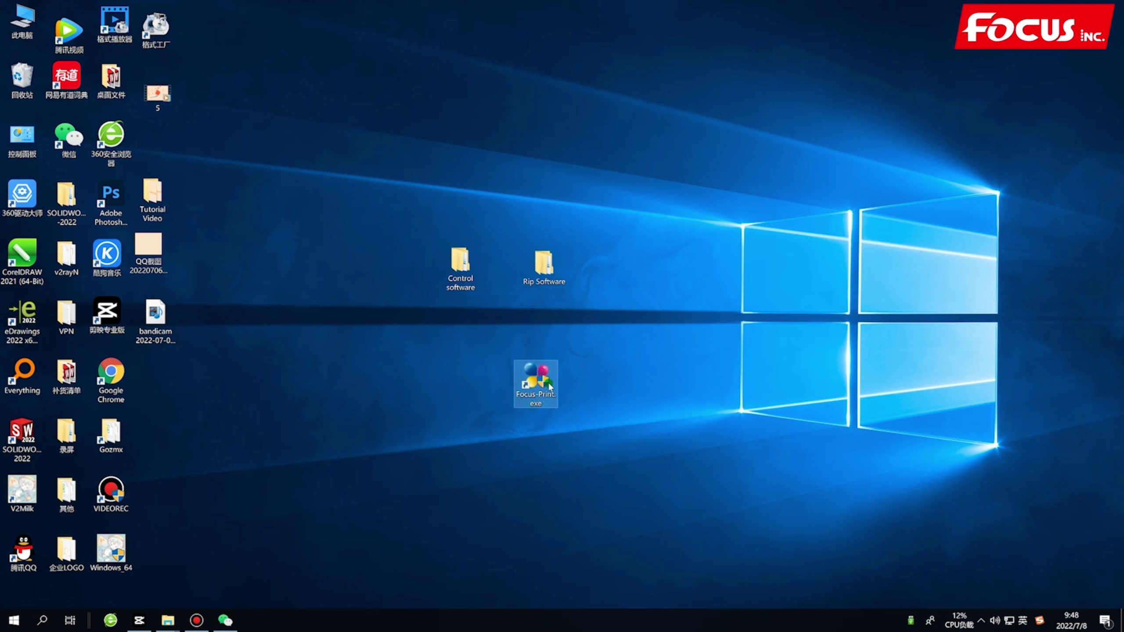
pyautogui.doubleClick(552, 381)
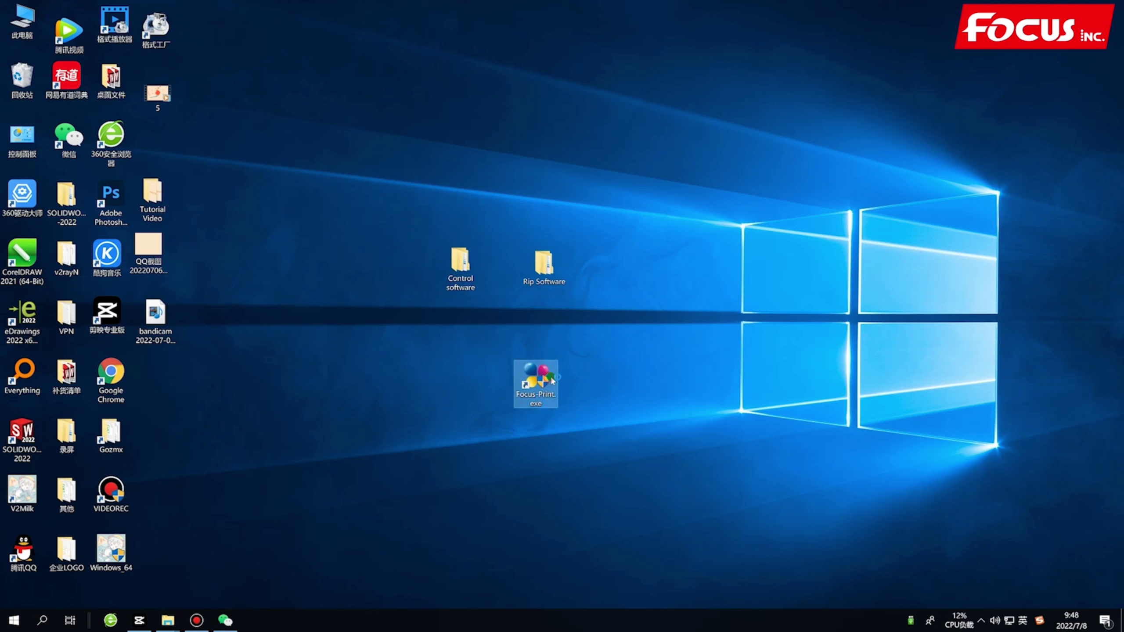
pyautogui.click(492, 395)
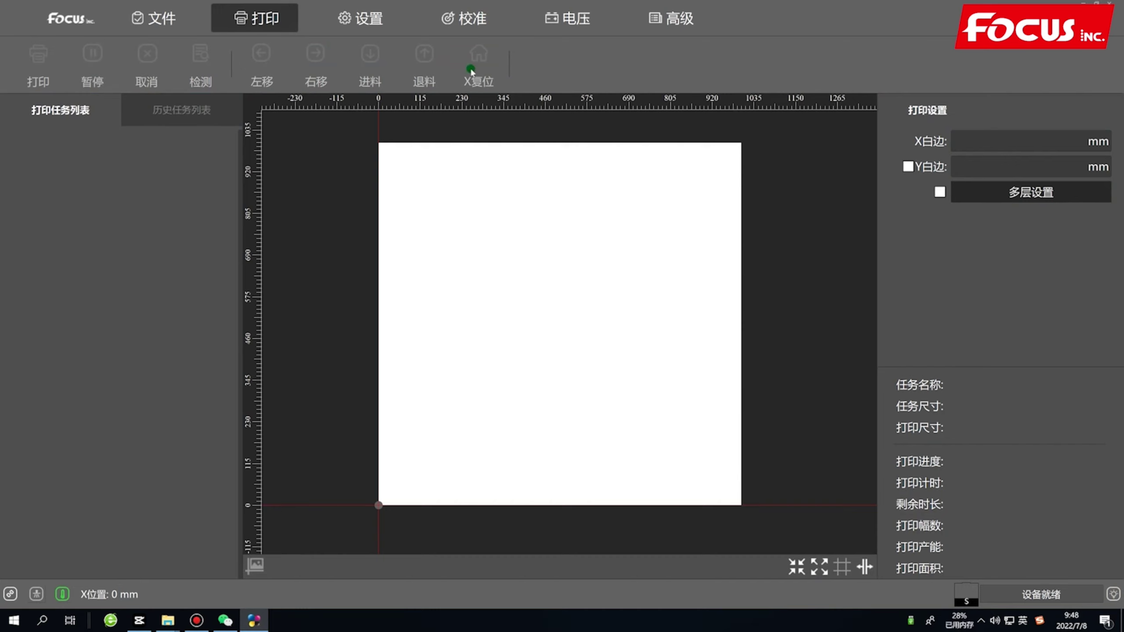
# Look through the settings, calibration, voltage and advanced sections, including the factory settings, version information and advanced settings (高级设置) pages
pyautogui.click(659, 18)
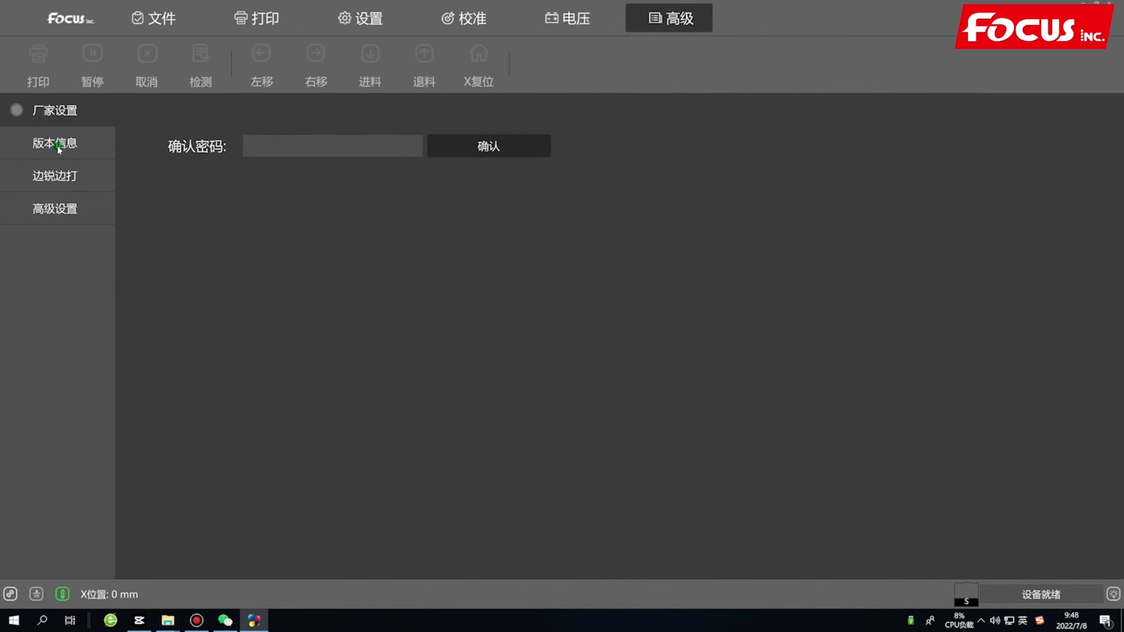
pyautogui.click(55, 207)
pyautogui.click(52, 177)
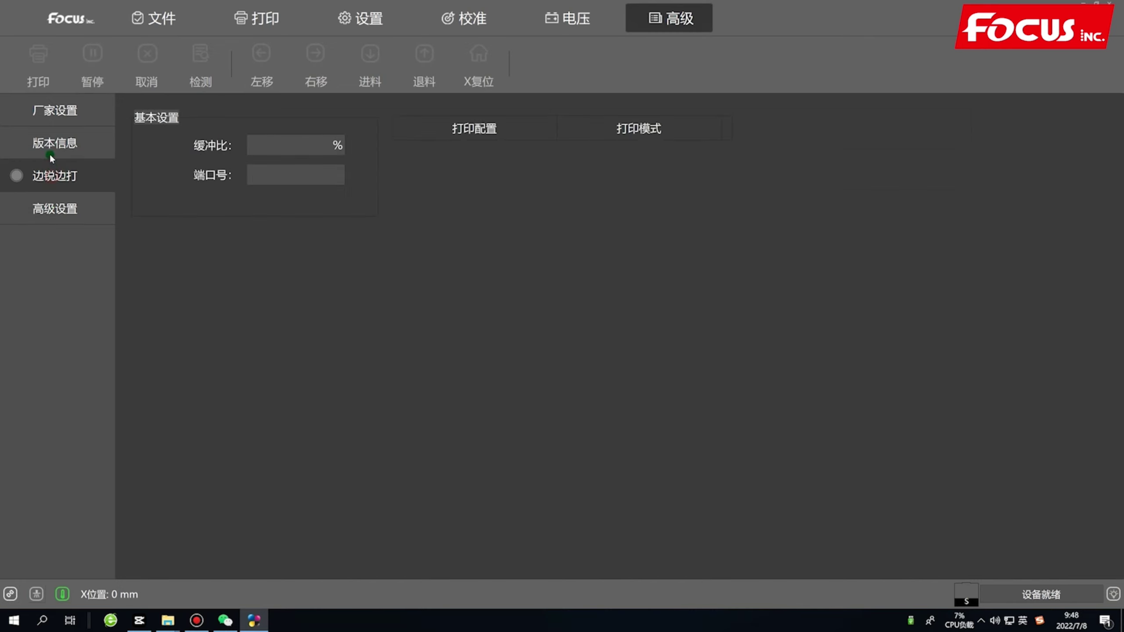
pyautogui.click(50, 141)
pyautogui.click(54, 111)
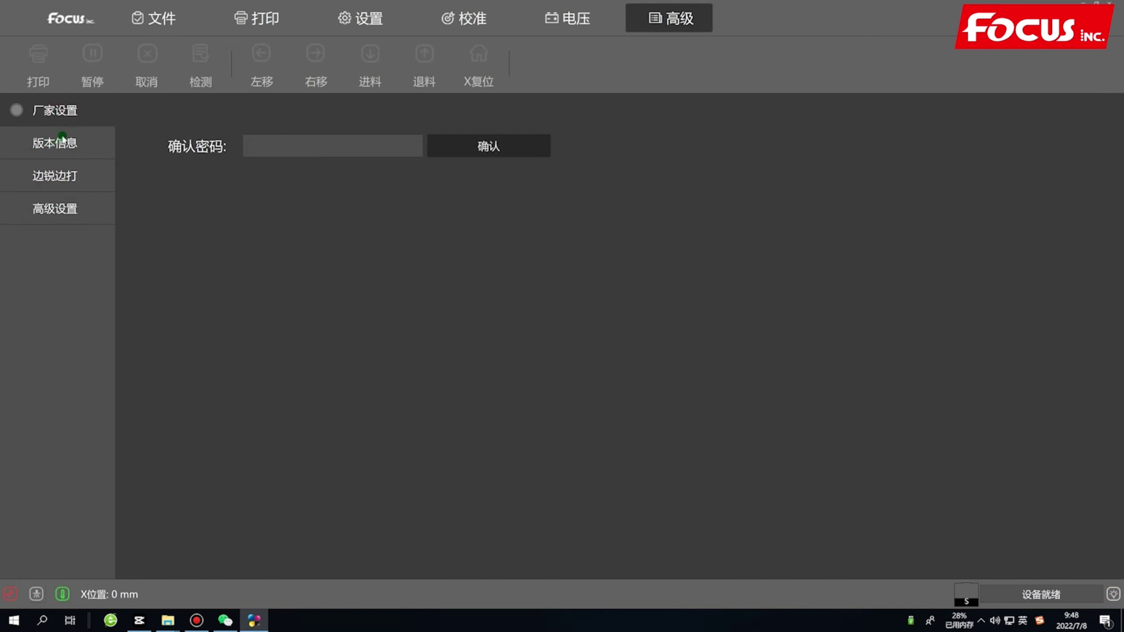
pyautogui.click(374, 15)
pyautogui.click(491, 16)
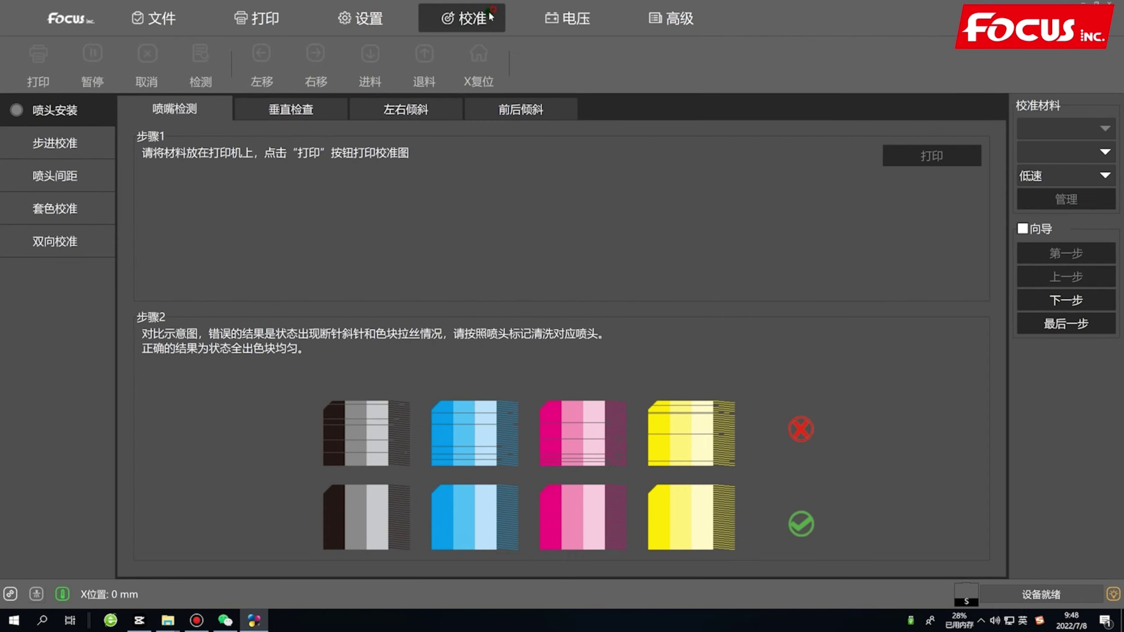
pyautogui.click(574, 18)
pyautogui.click(671, 20)
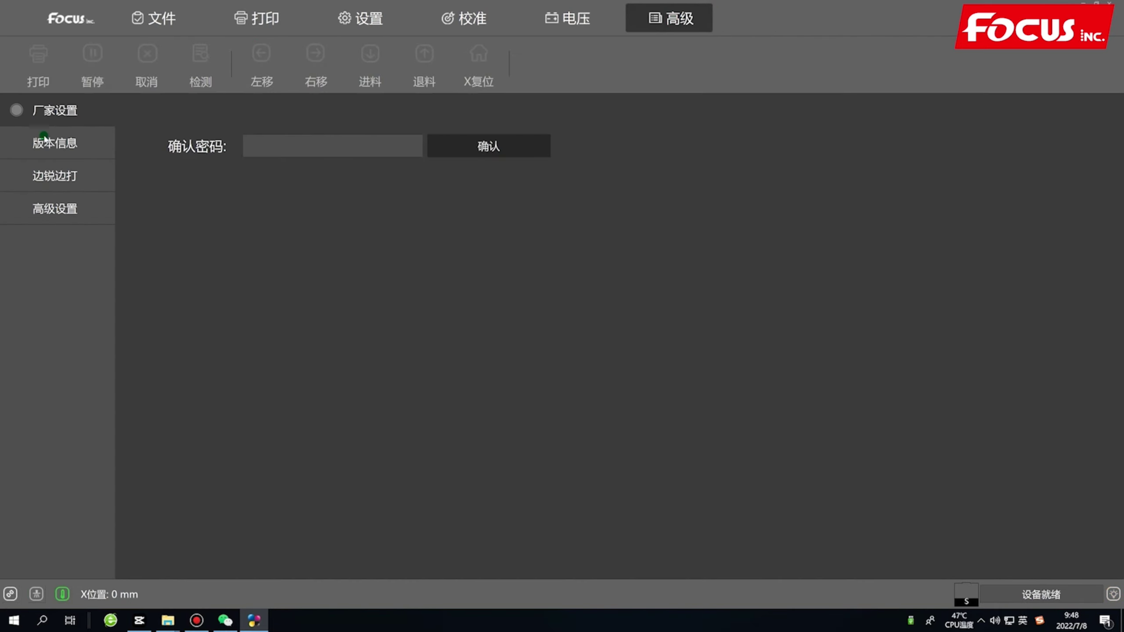
pyautogui.click(51, 148)
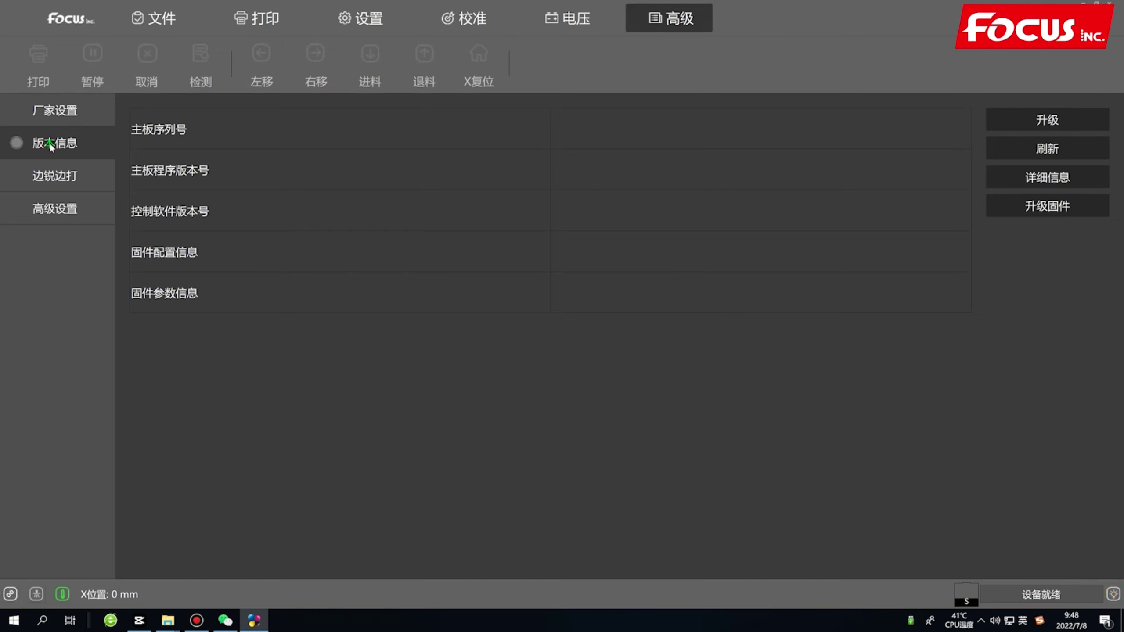
pyautogui.click(50, 176)
pyautogui.click(51, 207)
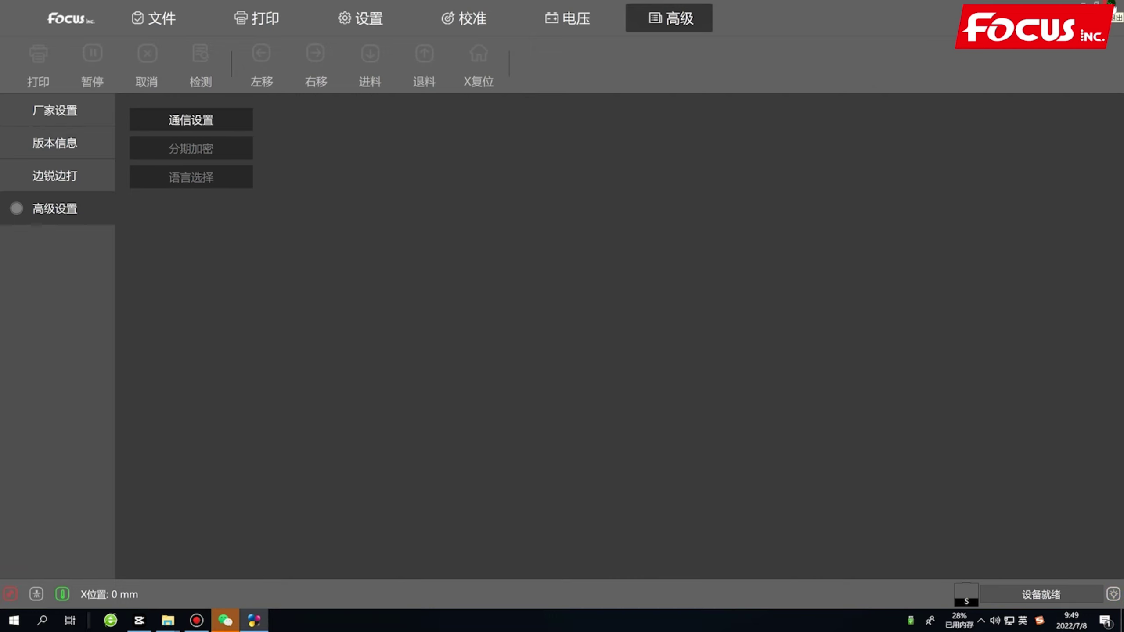
# Exit Focus-Print and move its shortcut and the Control software folder close to the other desktop icons
pyautogui.click(1112, 7)
pyautogui.moveTo(539, 385); pyautogui.dragTo(224, 383)
pyautogui.click(376, 385)
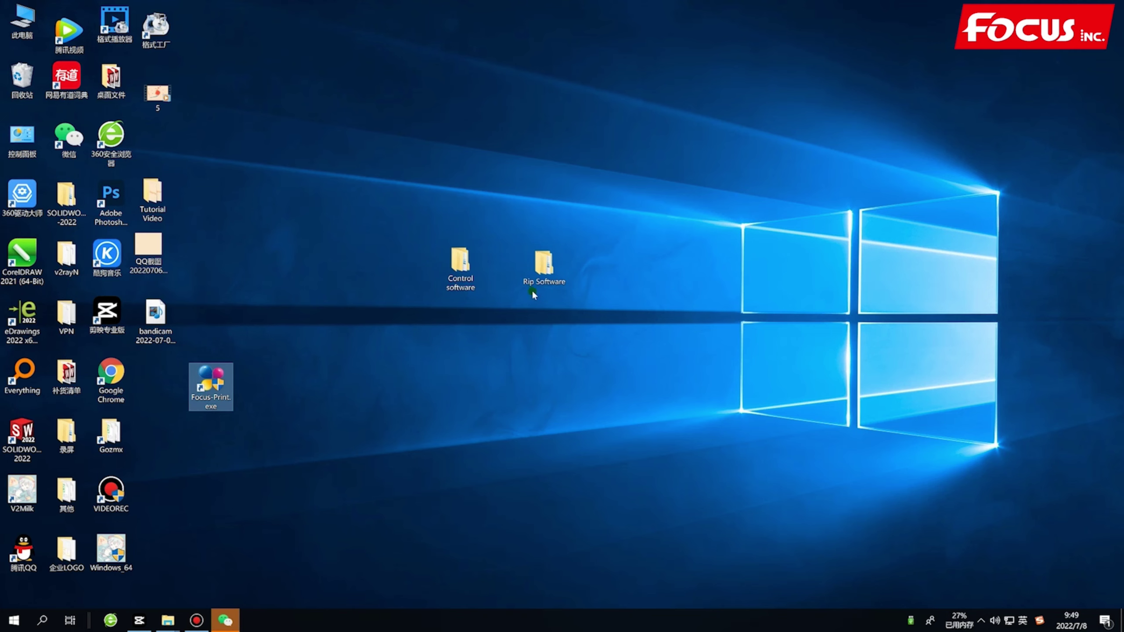
pyautogui.moveTo(460, 262); pyautogui.dragTo(252, 218)
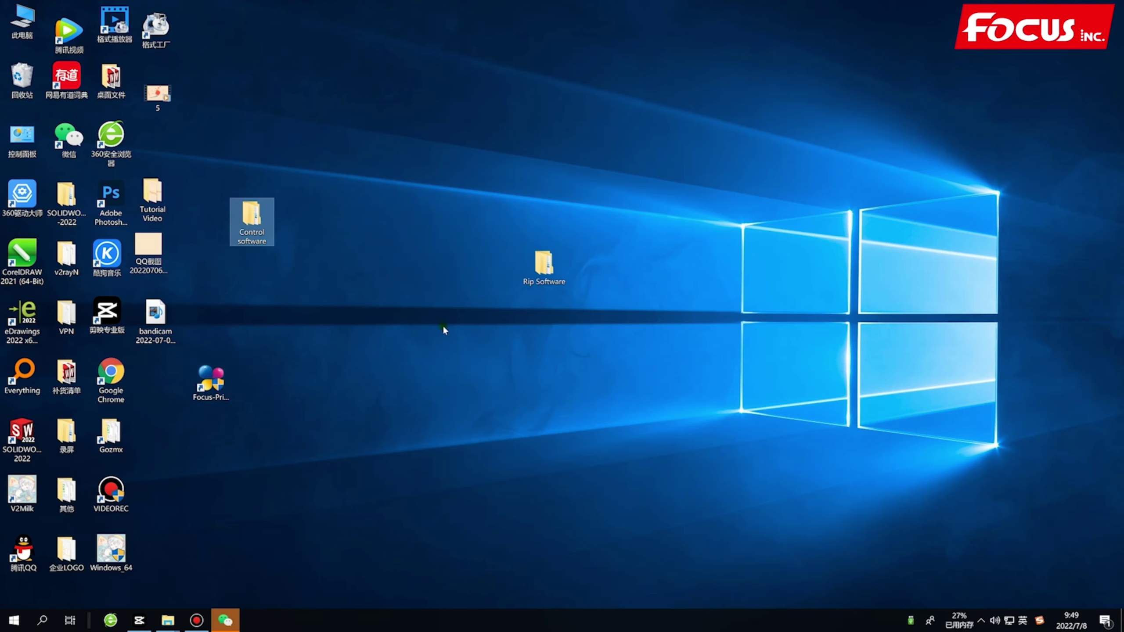
# Examine the contents of the FocusRIP archive in the Rip Software folder and close the archive
pyautogui.doubleClick(544, 267)
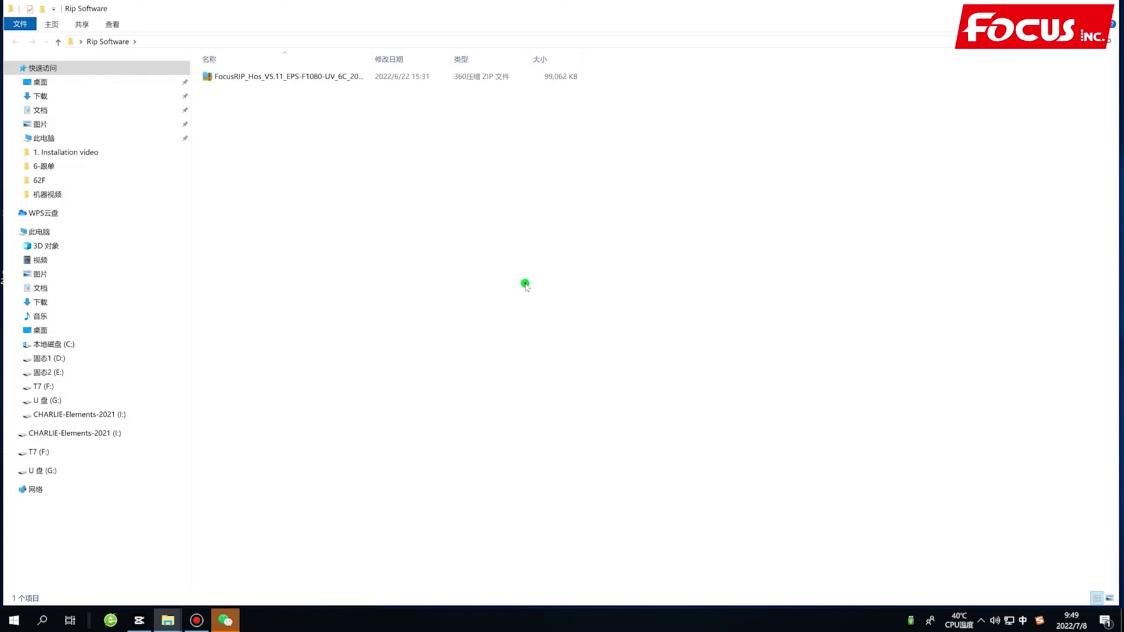
pyautogui.click(328, 75)
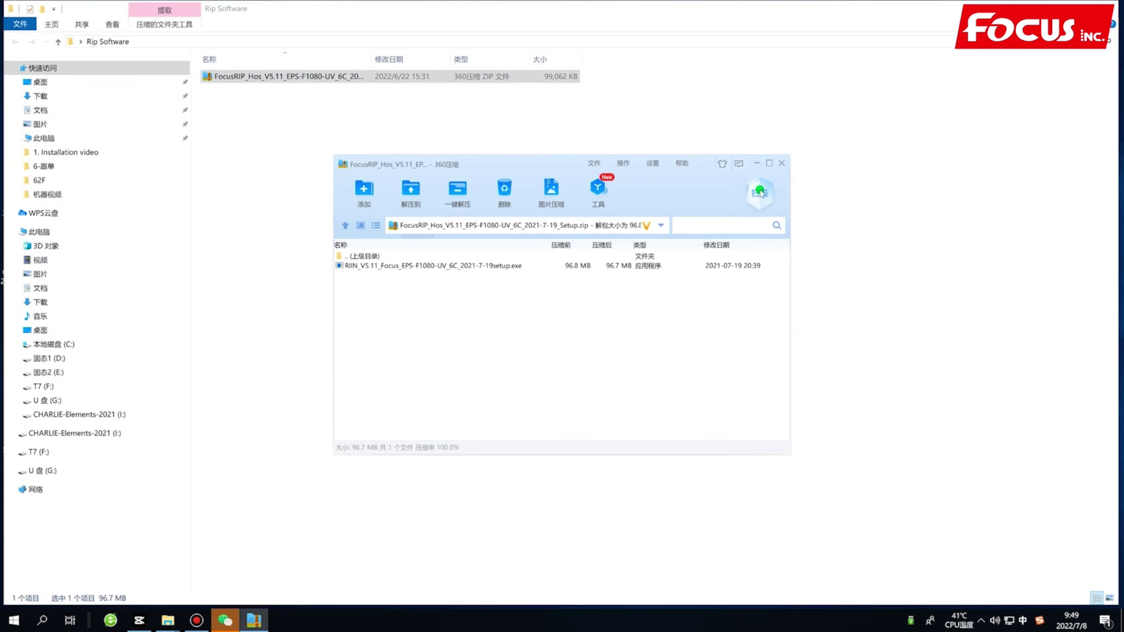
pyautogui.click(442, 266)
pyautogui.click(781, 163)
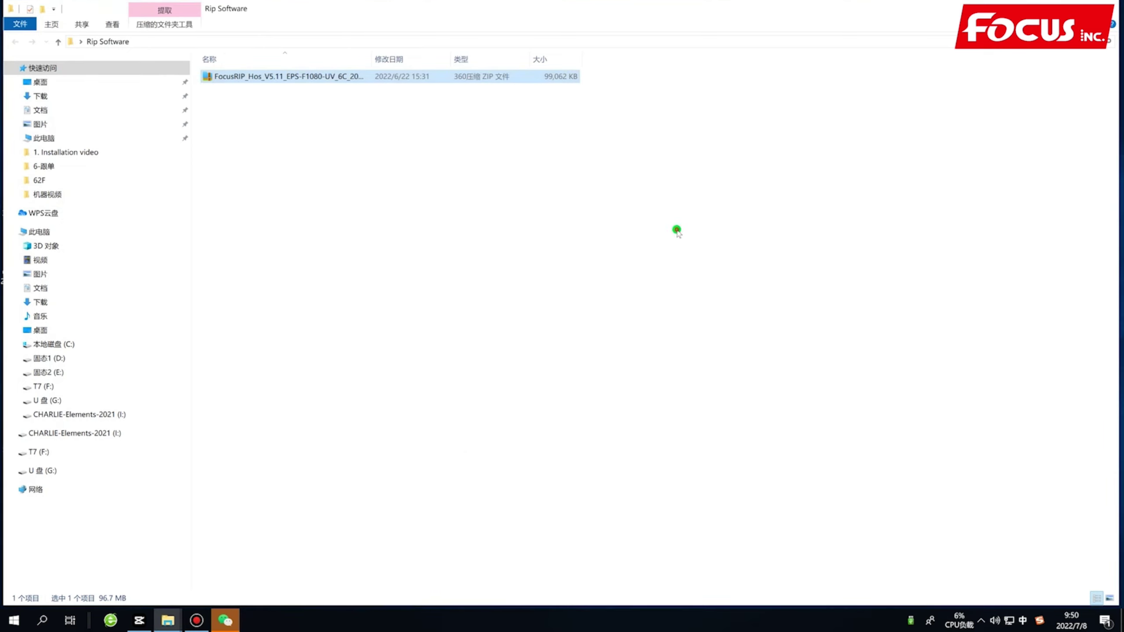
# Widen the file name column to read the archive's full name, and close the Rip Software folder
pyautogui.click(676, 230)
pyautogui.moveTo(375, 60); pyautogui.dragTo(500, 61)
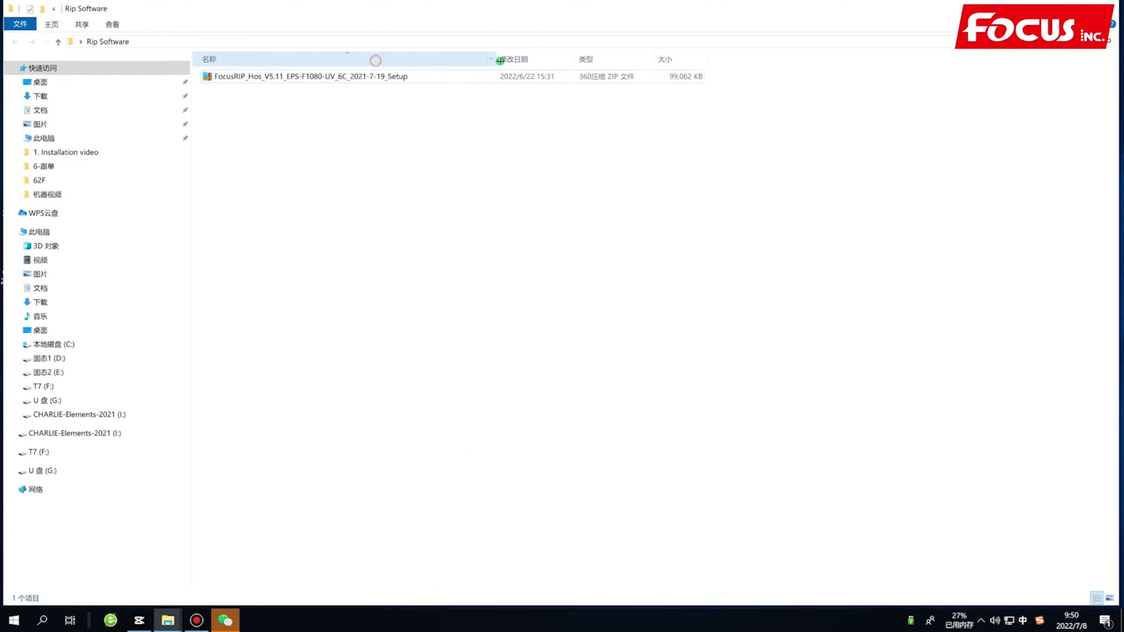
pyautogui.click(313, 83)
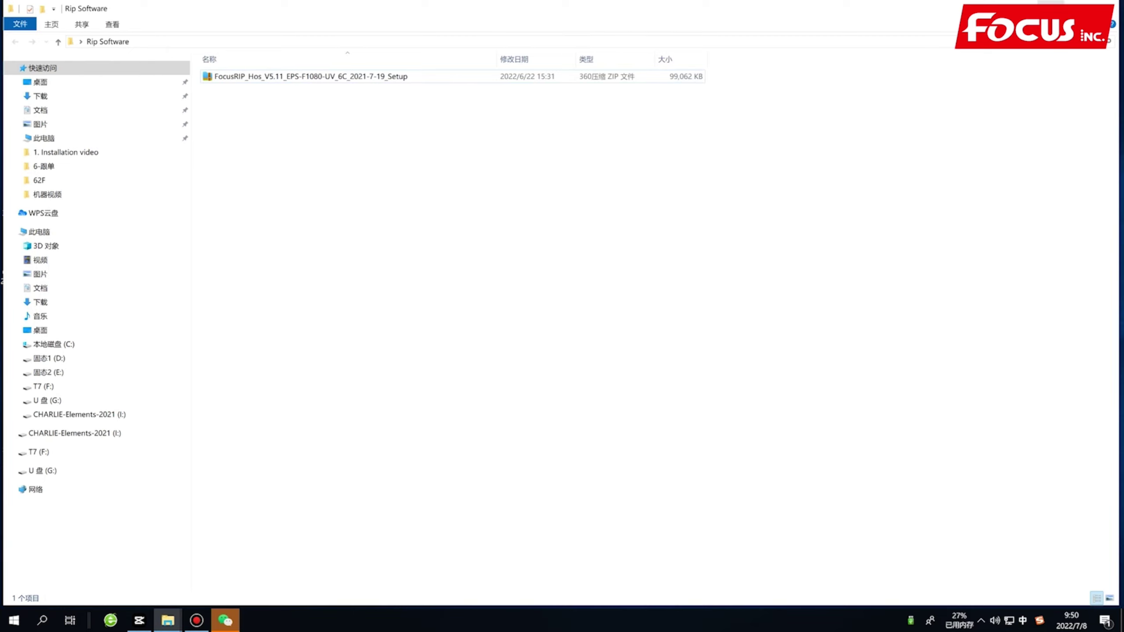
pyautogui.click(1051, 8)
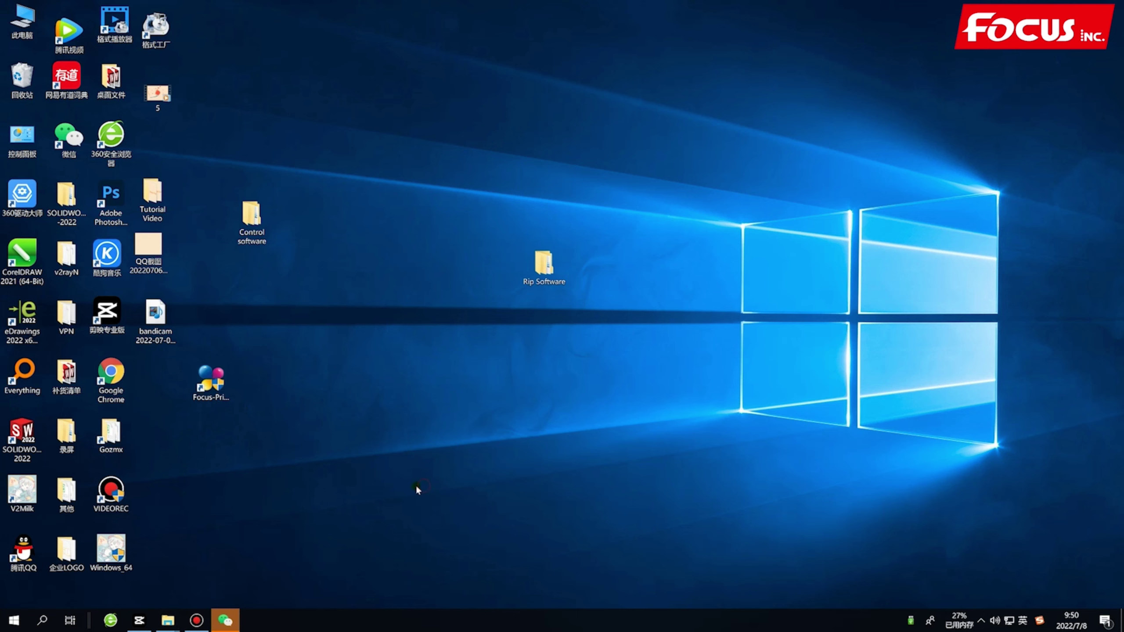
pyautogui.click(197, 620)
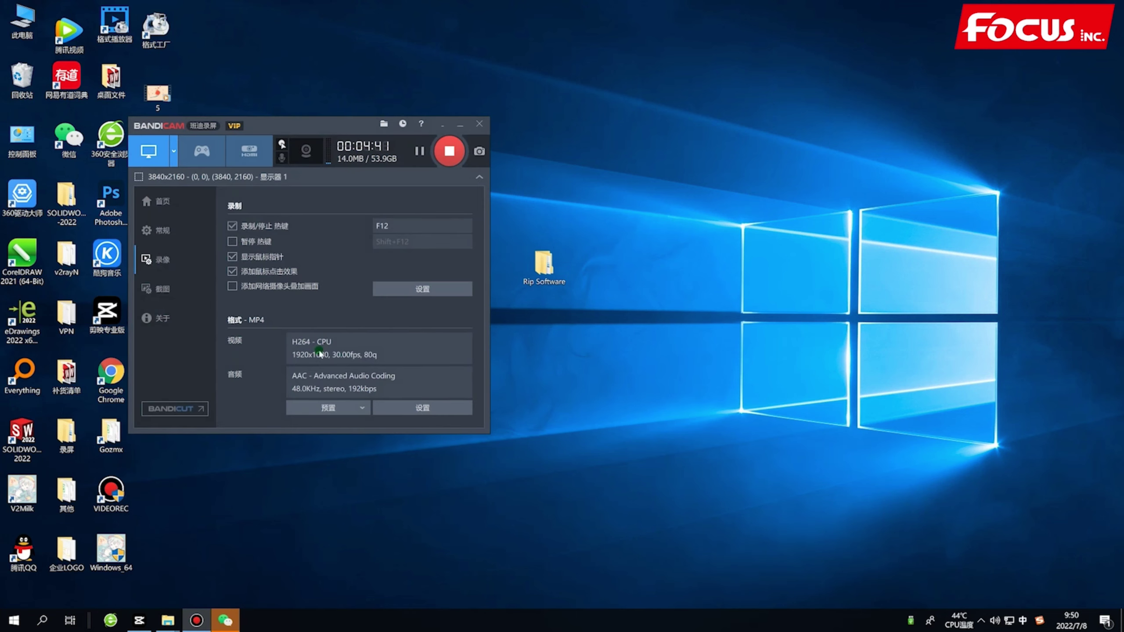
pyautogui.click(422, 154)
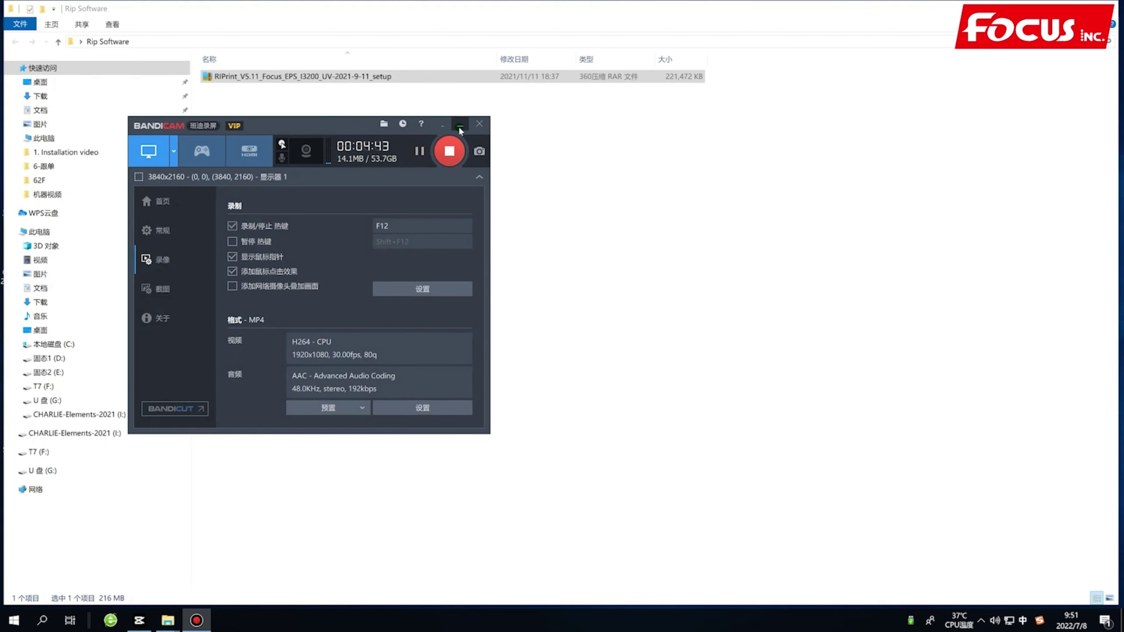
pyautogui.click(460, 126)
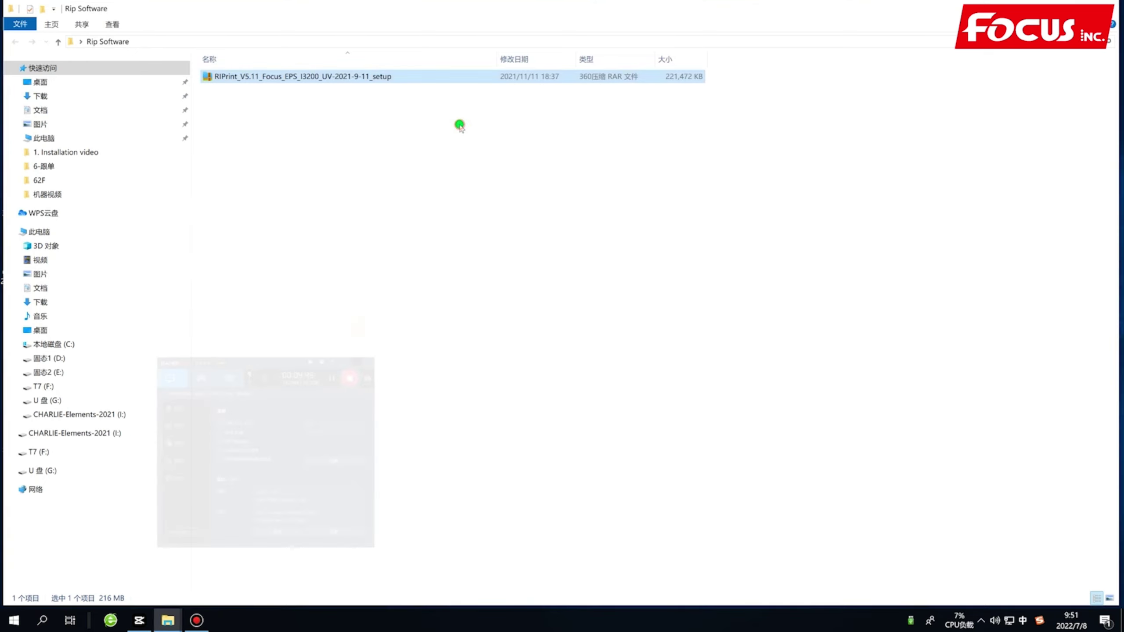
pyautogui.click(416, 186)
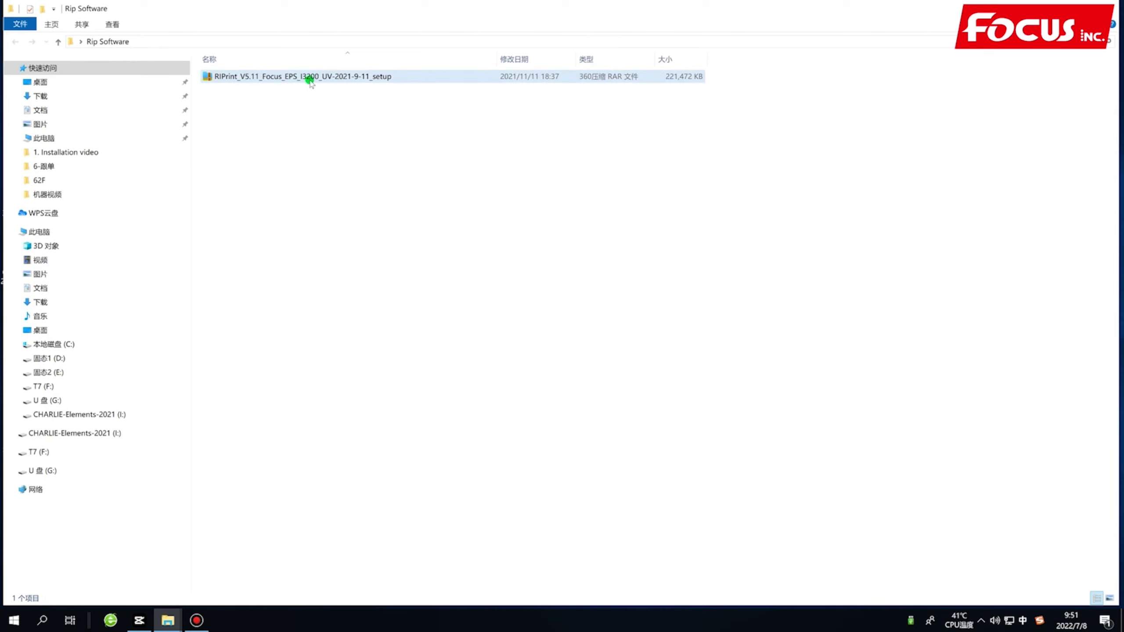
# Open the RIPrint_V5.11_Focus_EPS_I3200_UV-2021-9-11_setup archive, run the setup program inside it and choose English as the installation language
pyautogui.doubleClick(328, 77)
pyautogui.click(418, 267)
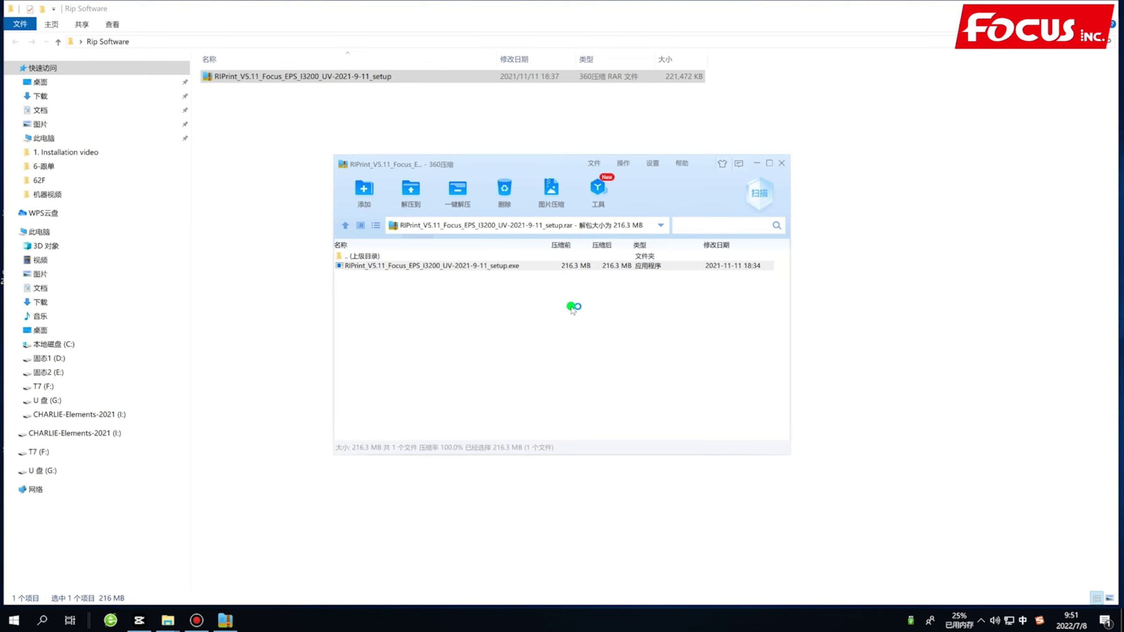
pyautogui.click(557, 315)
pyautogui.click(545, 322)
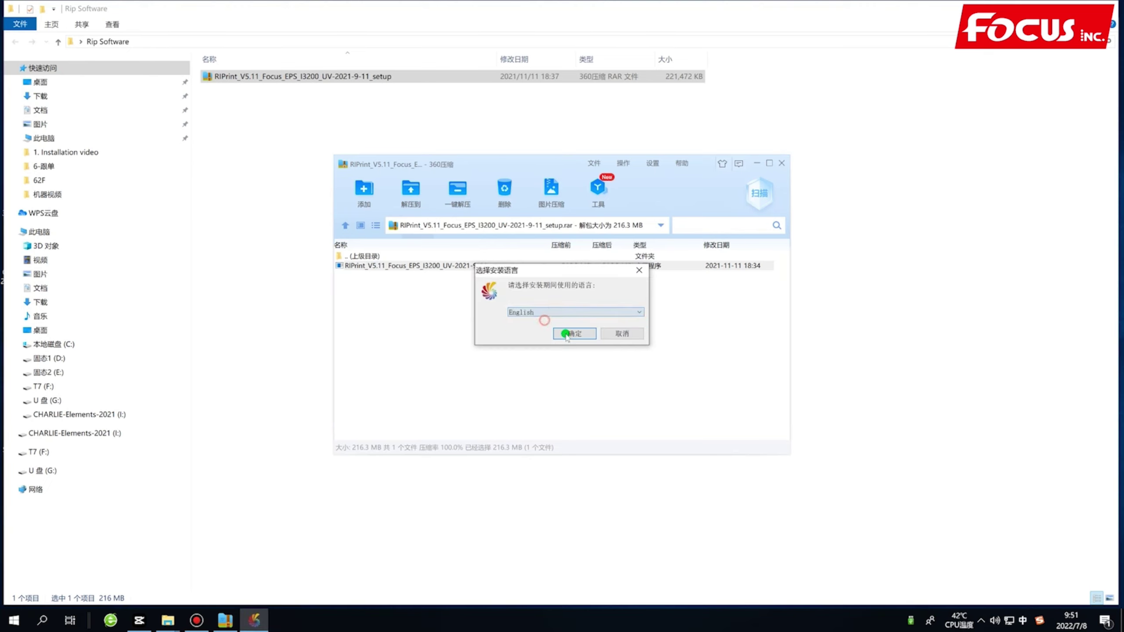
pyautogui.click(573, 333)
# Accept the RIPrint license agreement and start the installation with the desktop and Quick Launch icons enabled
pyautogui.click(623, 384)
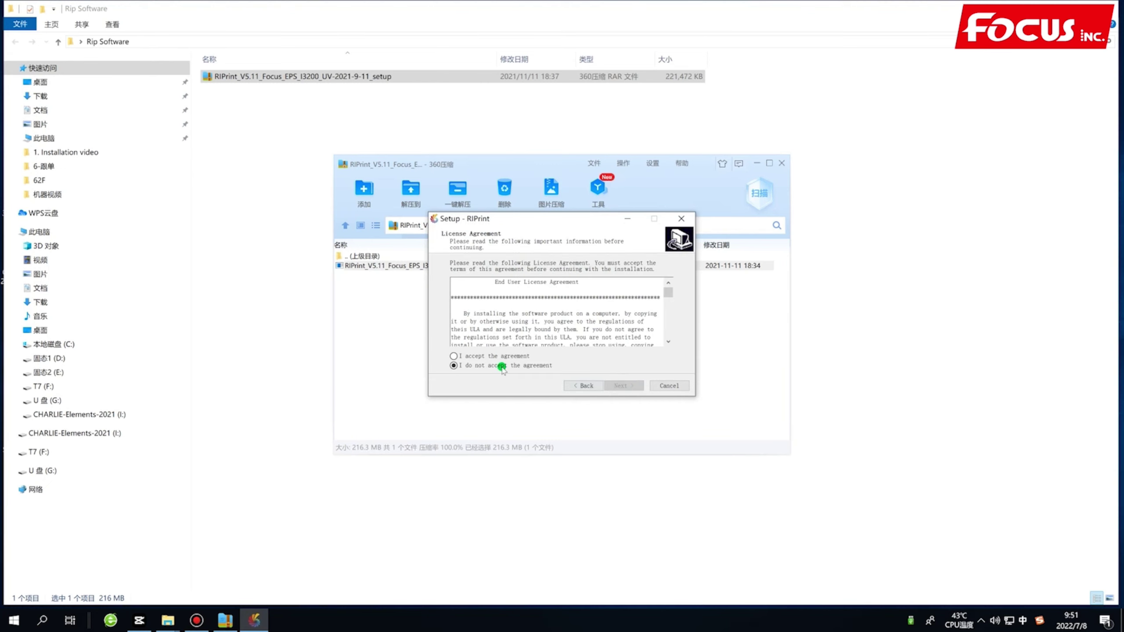
pyautogui.click(481, 356)
pyautogui.click(623, 386)
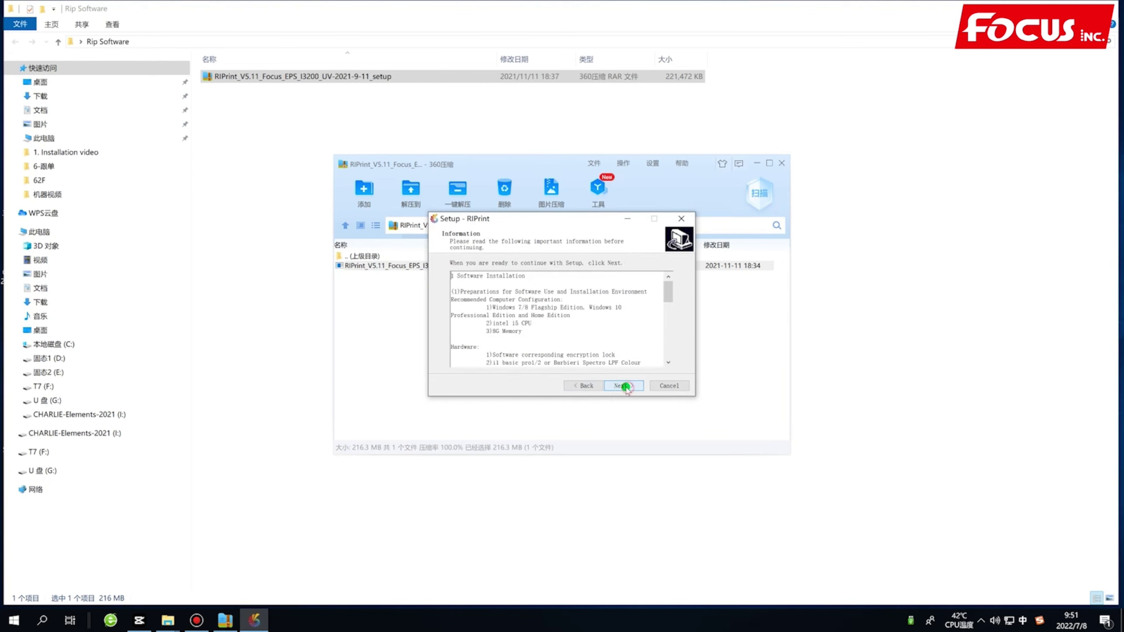
pyautogui.click(623, 385)
pyautogui.click(624, 386)
pyautogui.click(623, 386)
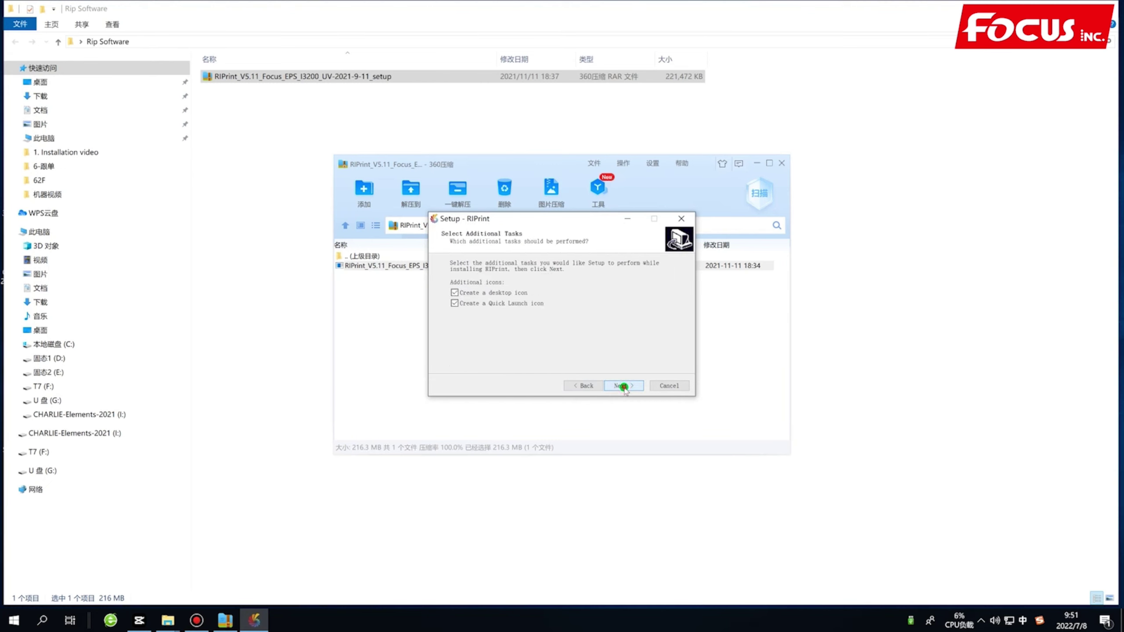
pyautogui.click(623, 385)
pyautogui.click(623, 385)
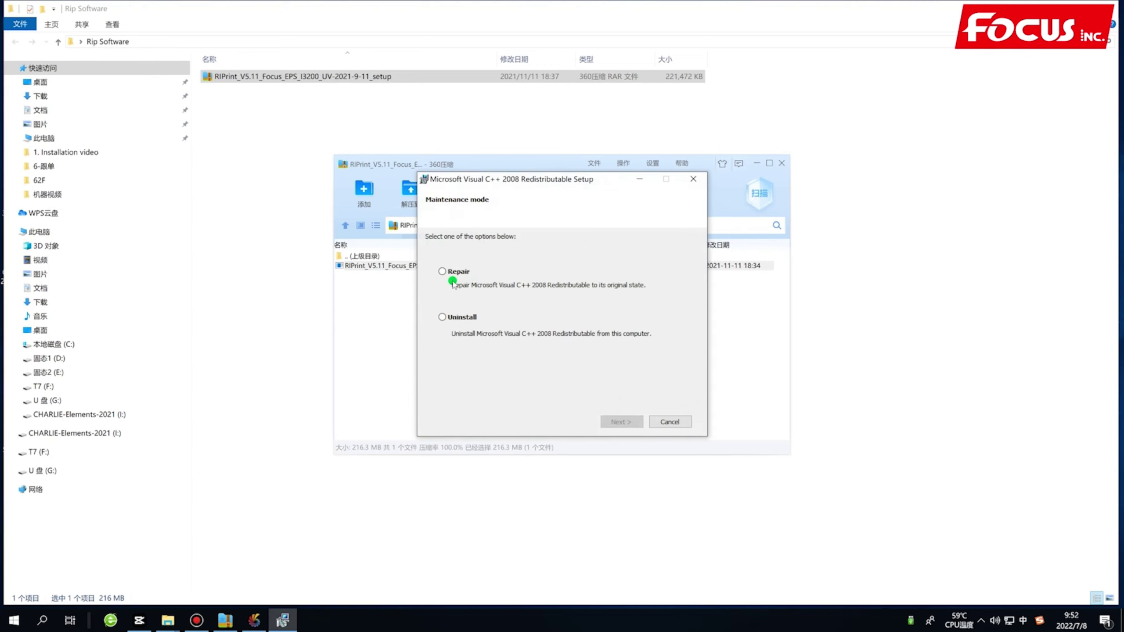
# Repair the Microsoft Visual C++ 2008 and 2010 x86 redistributables and finish the RIPrint setup
pyautogui.click(616, 419)
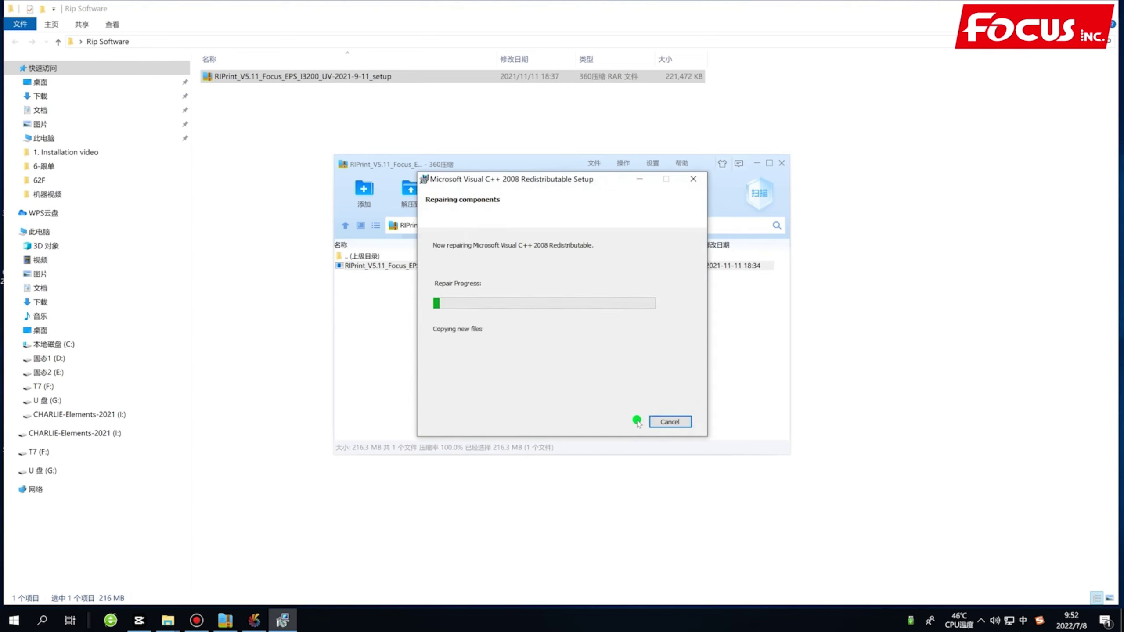
pyautogui.click(670, 420)
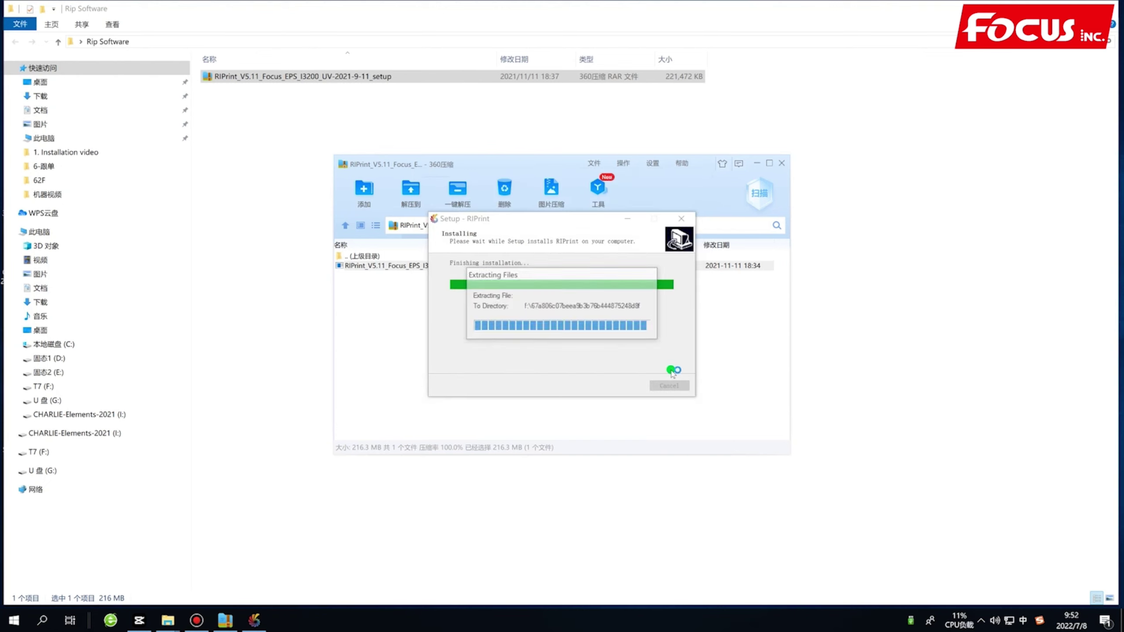
pyautogui.click(617, 433)
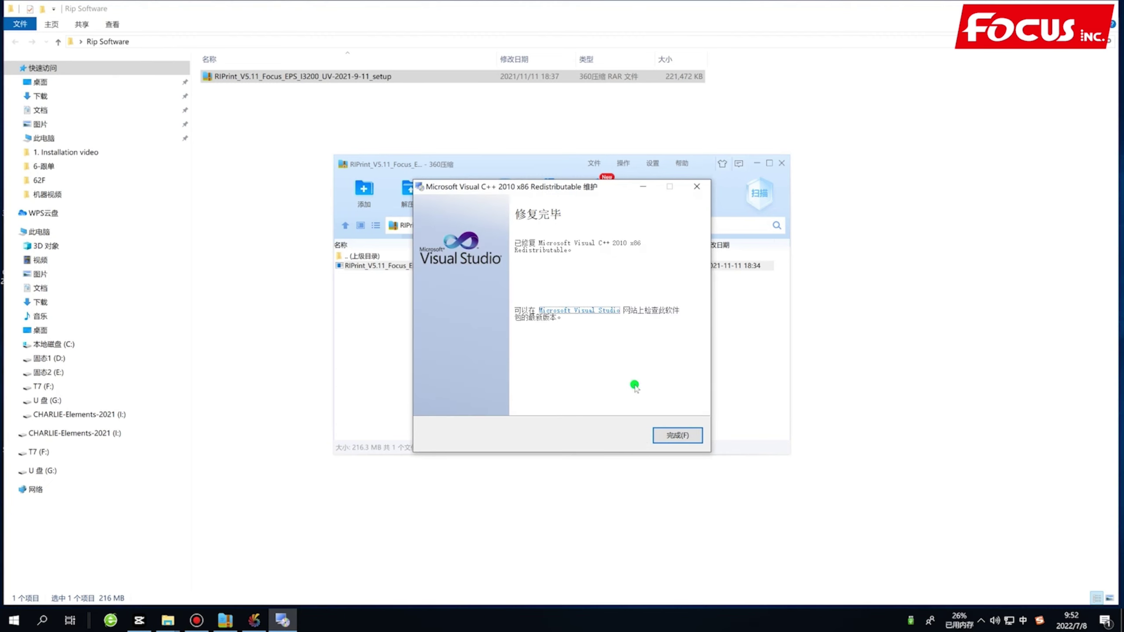
pyautogui.click(664, 433)
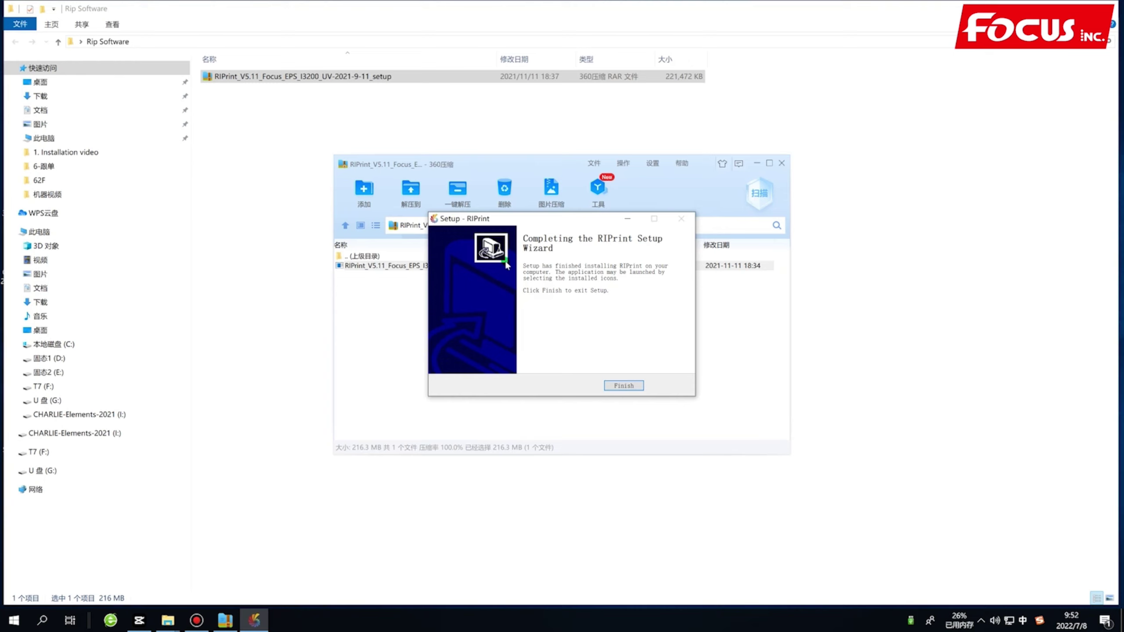
pyautogui.click(625, 385)
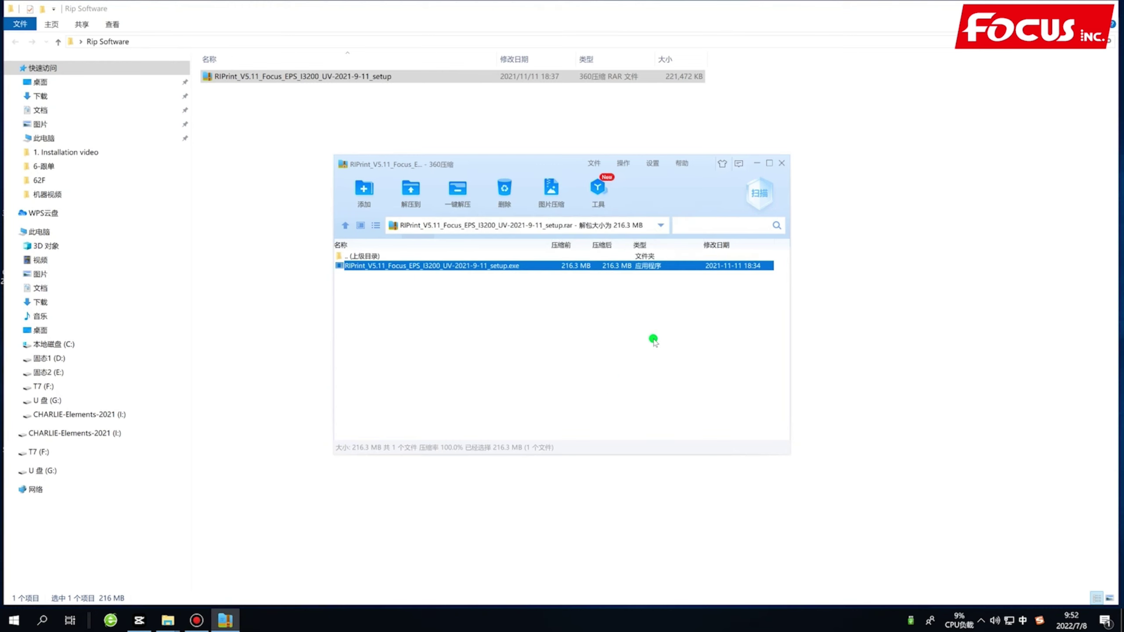
# Close the archive and the Rip Software folder, and move the RIPrint shortcut to a free area of the desktop
pyautogui.click(783, 164)
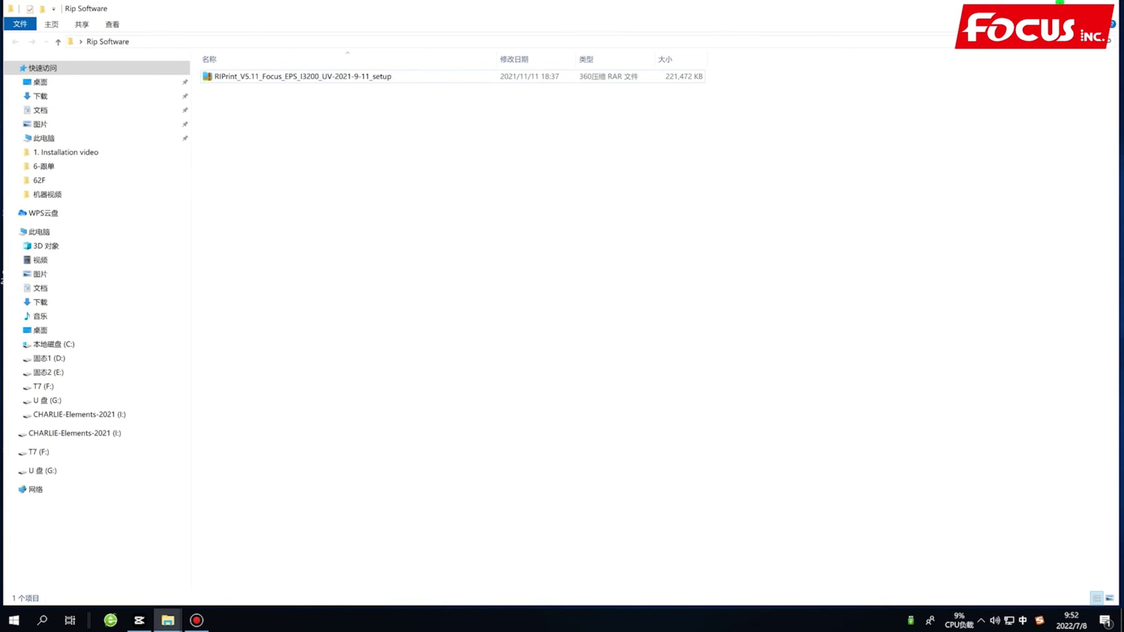
pyautogui.click(1051, 6)
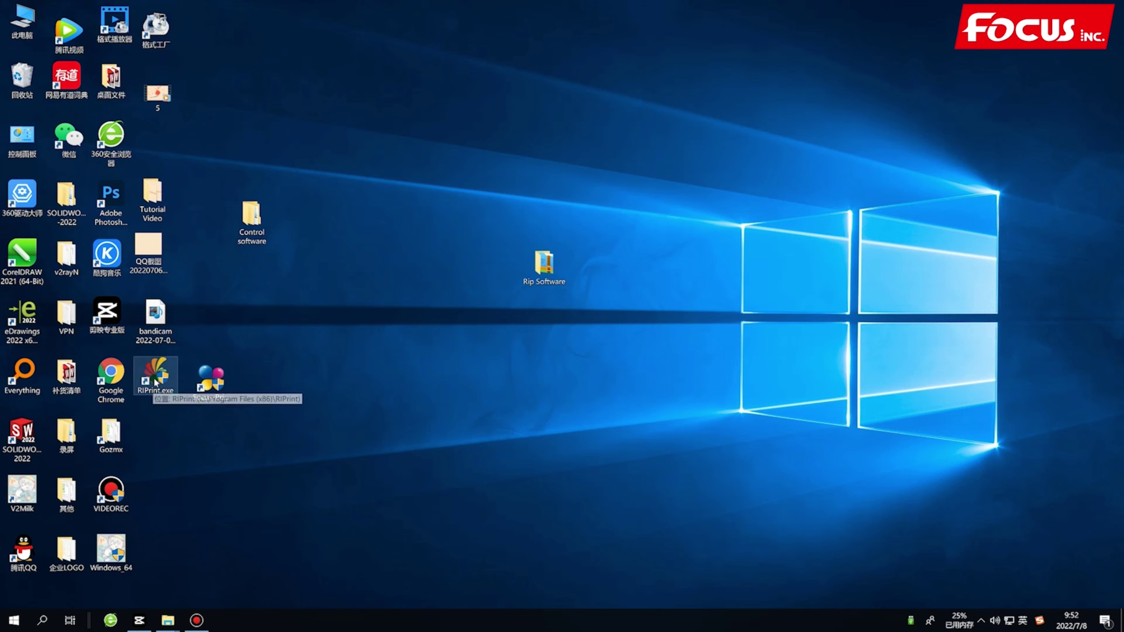
pyautogui.moveTo(155, 379); pyautogui.dragTo(353, 389)
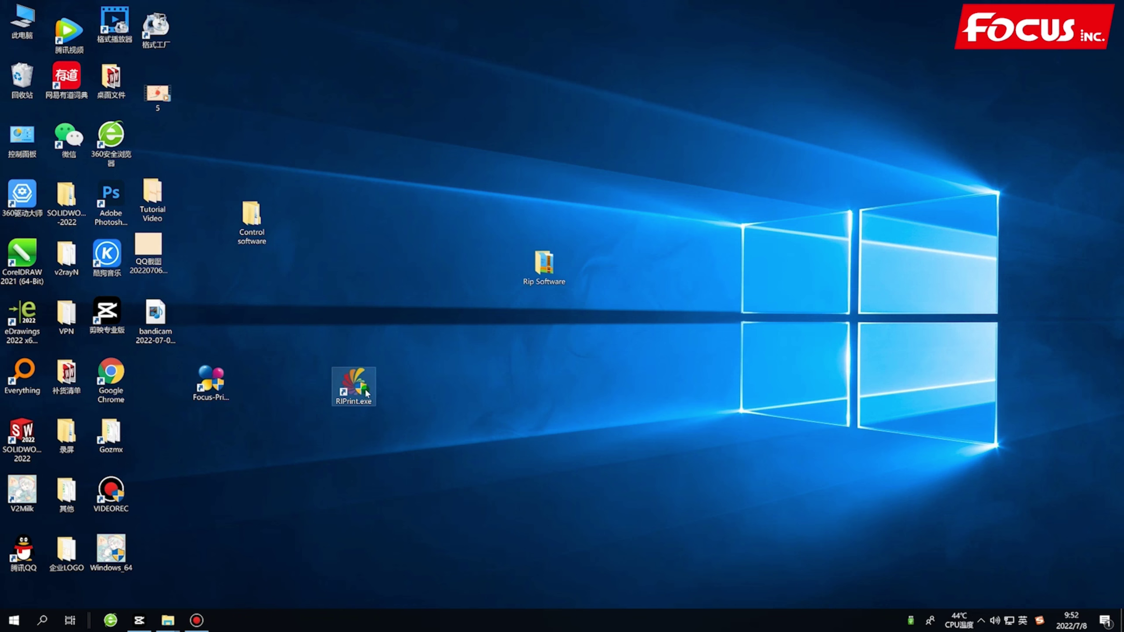
pyautogui.click(498, 381)
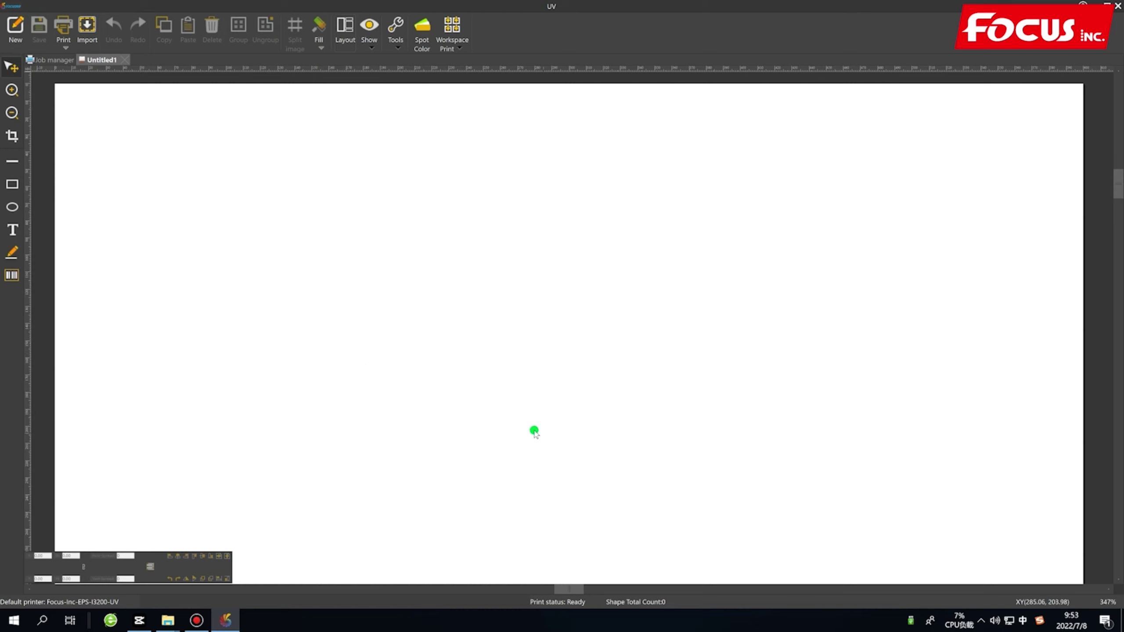
# Check the default EPS-I3200-UV entry among the installed printers in the printer settings, and close the dialog
pyautogui.click(11, 6)
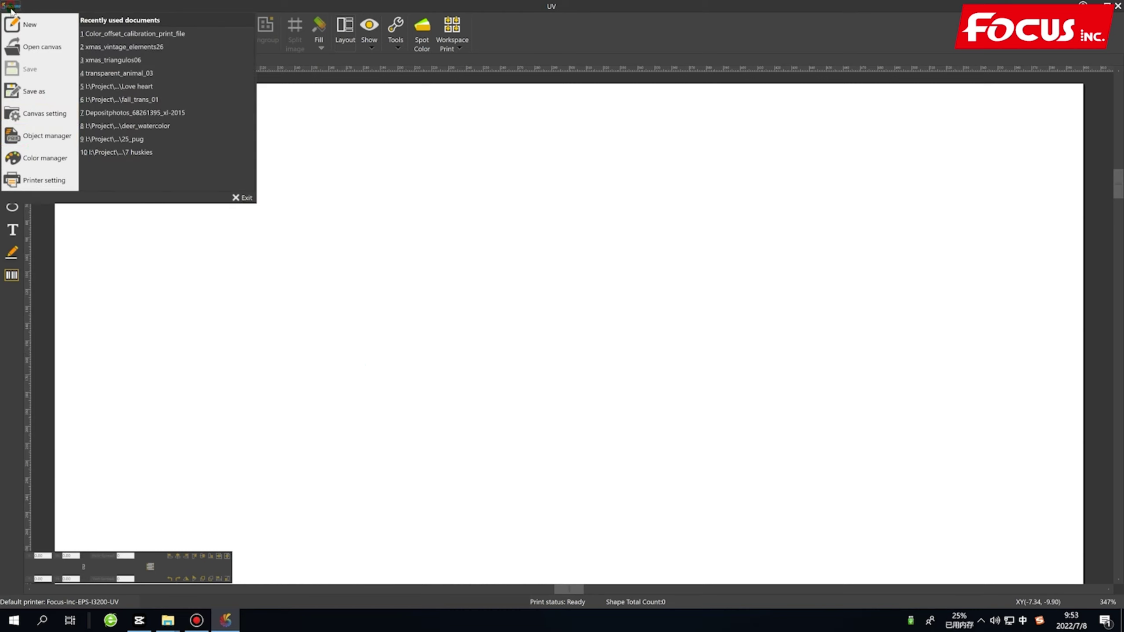
pyautogui.click(44, 182)
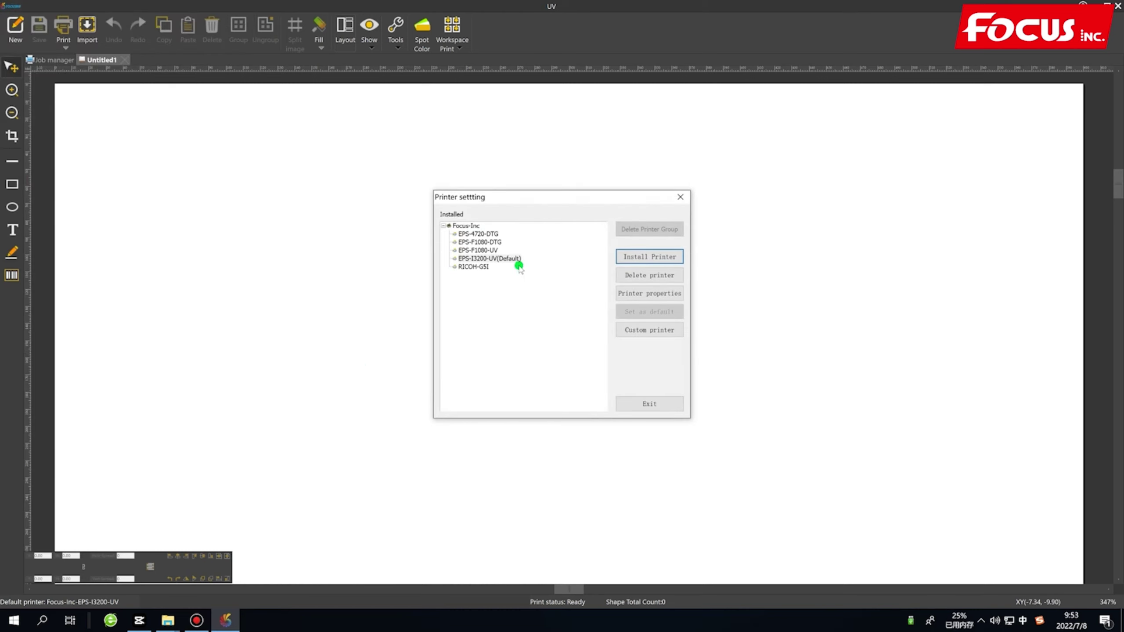
pyautogui.click(502, 260)
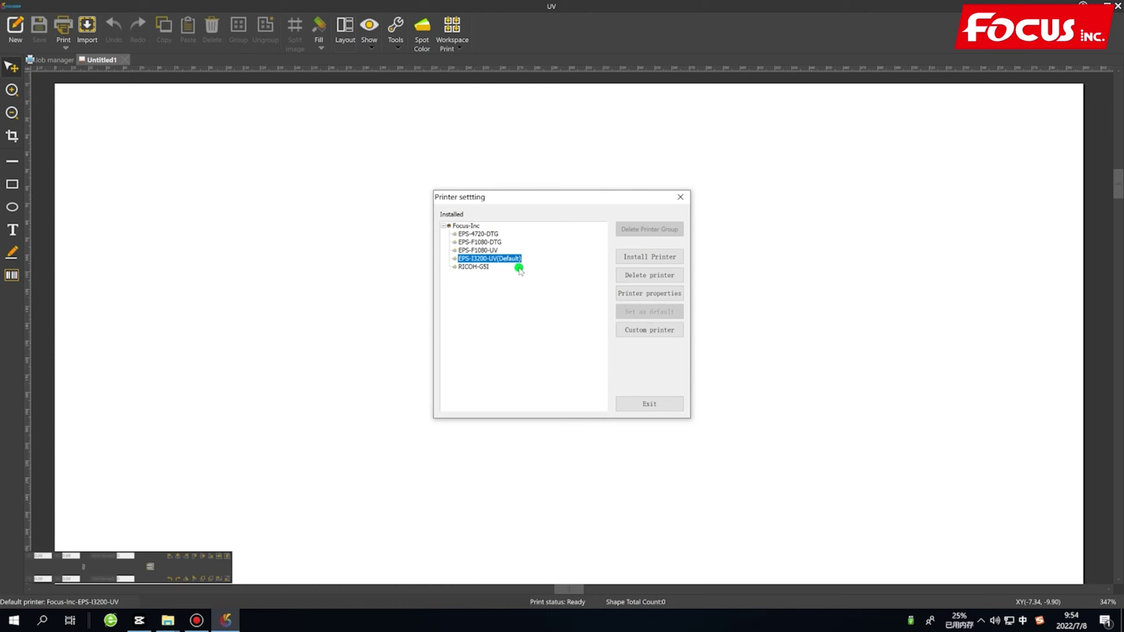
pyautogui.click(679, 197)
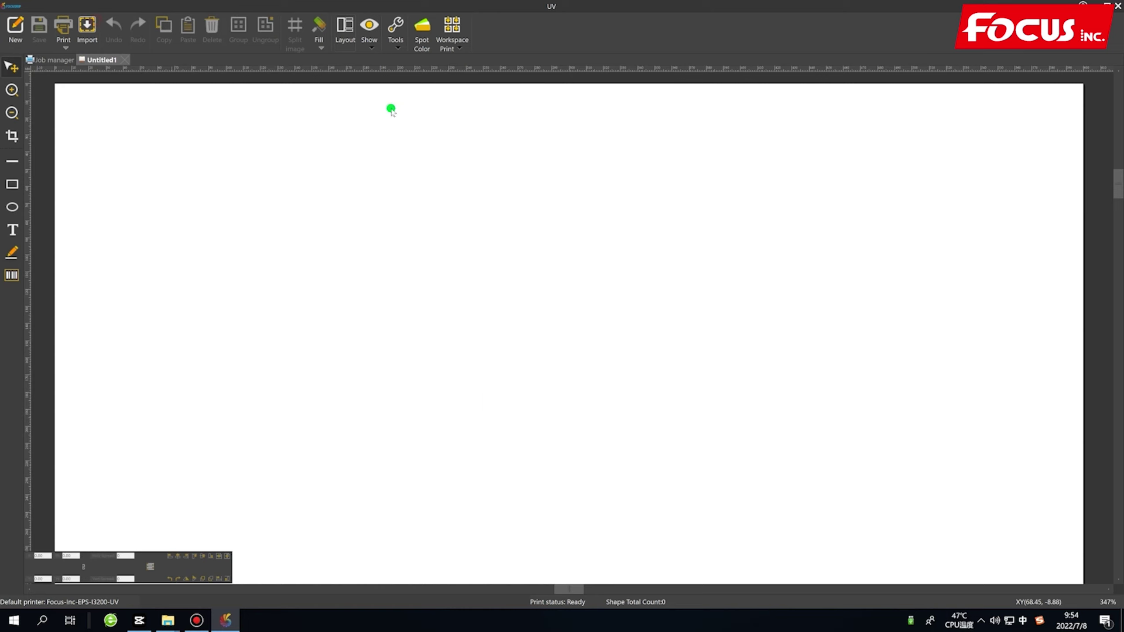
pyautogui.click(417, 300)
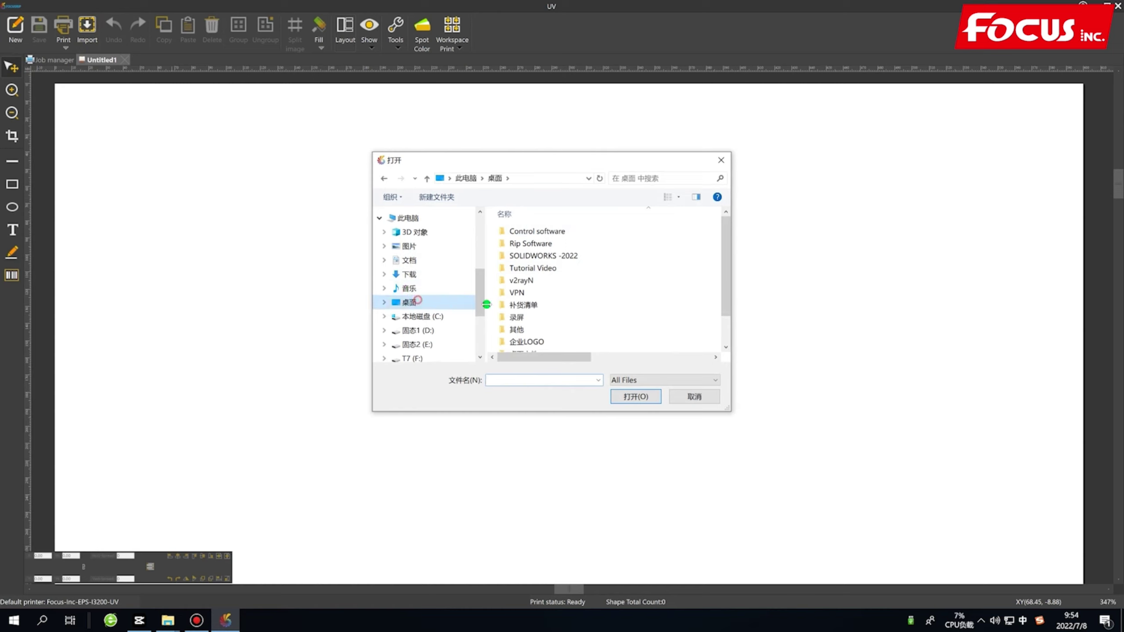
pyautogui.scroll(-1, 531, 305)
pyautogui.click(575, 346)
pyautogui.click(634, 396)
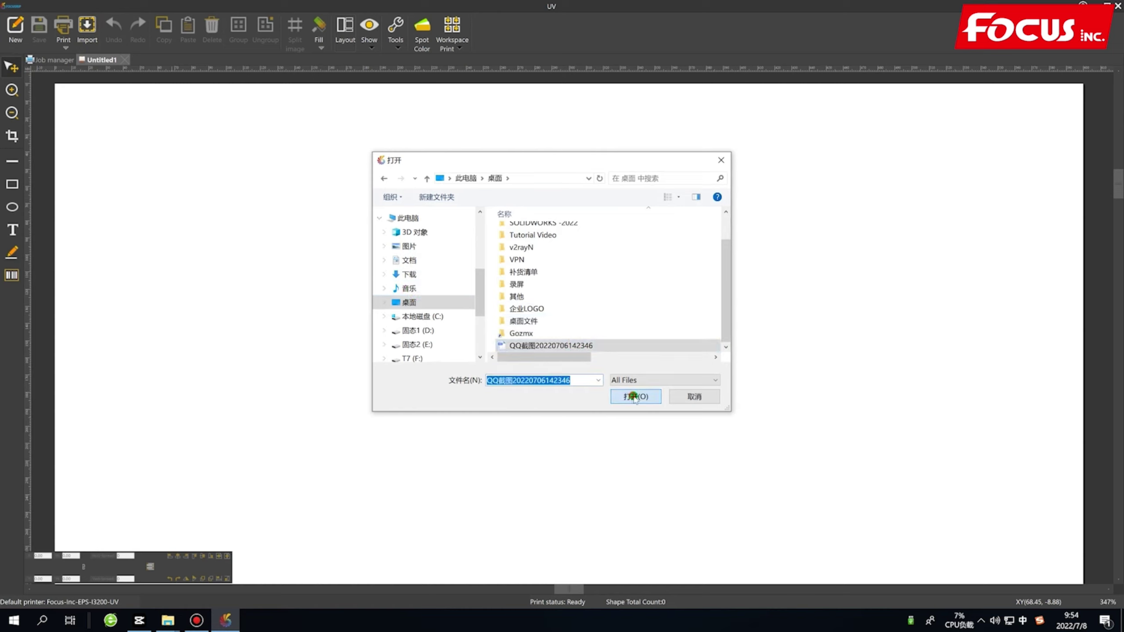
pyautogui.click(594, 340)
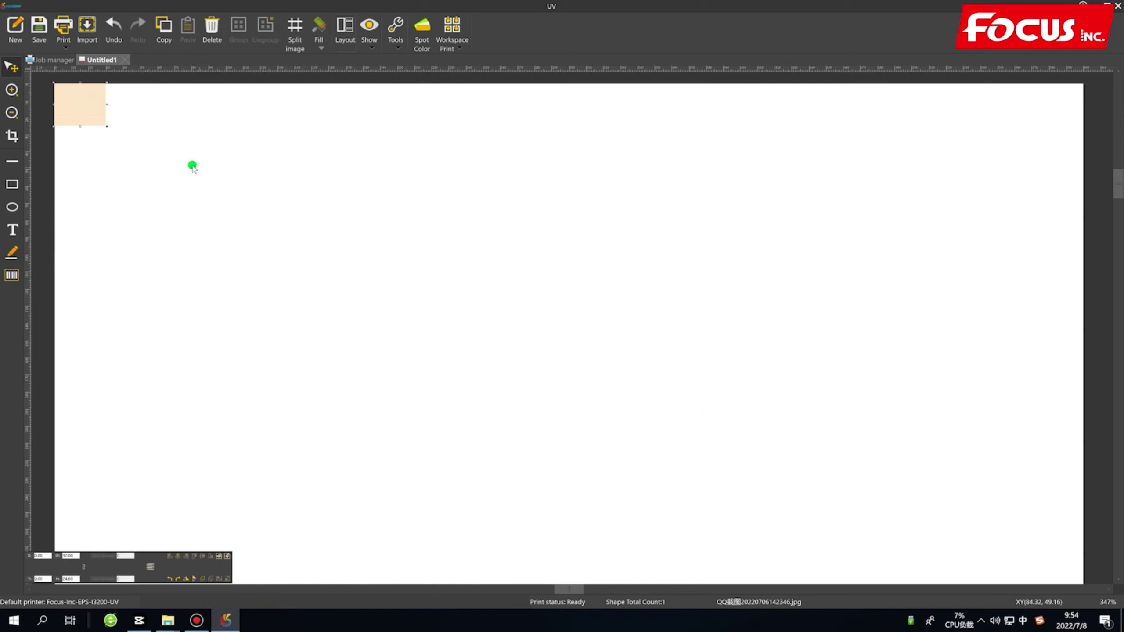
pyautogui.moveTo(90, 116); pyautogui.dragTo(208, 251)
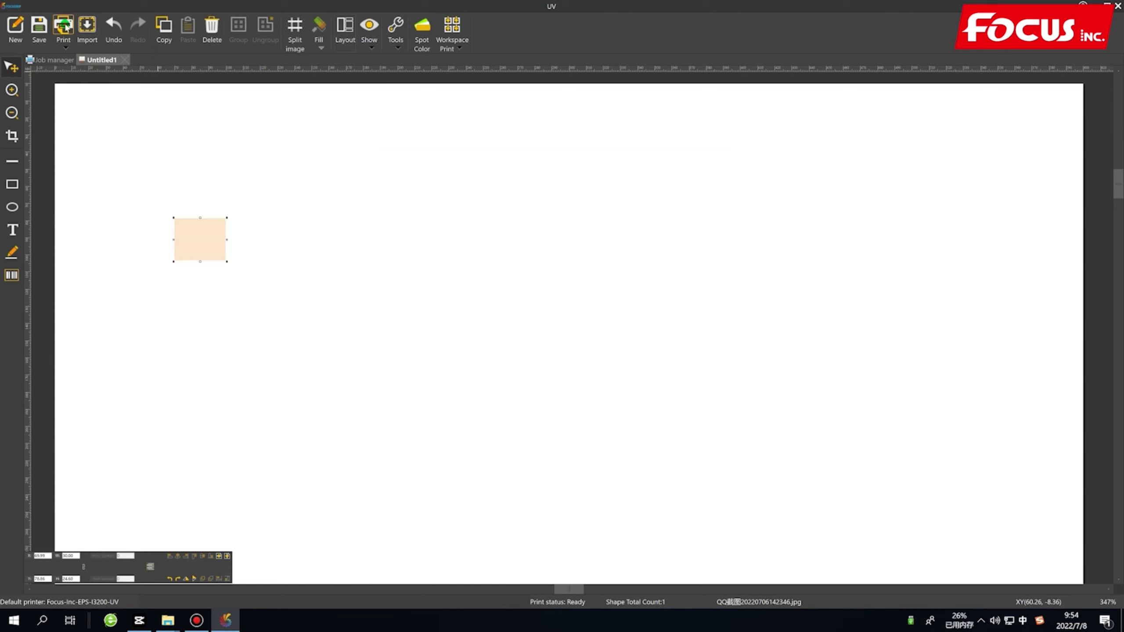
# Look through the available FOCUS_I3200 print solutions for the imported image and close the print dialog without printing
pyautogui.click(63, 25)
pyautogui.click(482, 195)
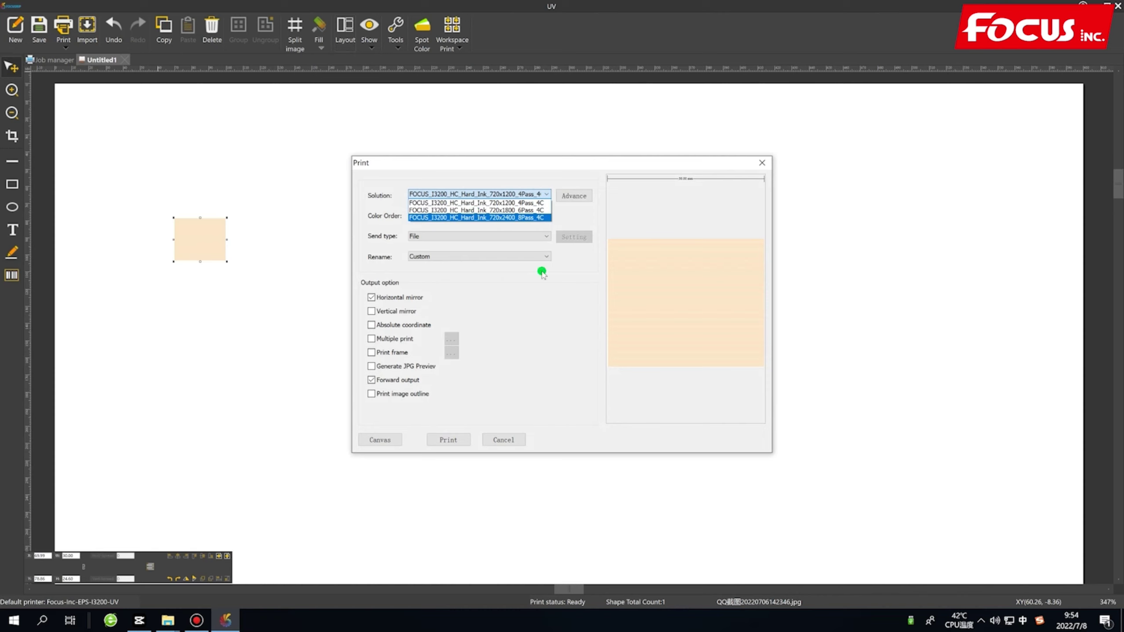
pyautogui.click(547, 314)
pyautogui.click(530, 194)
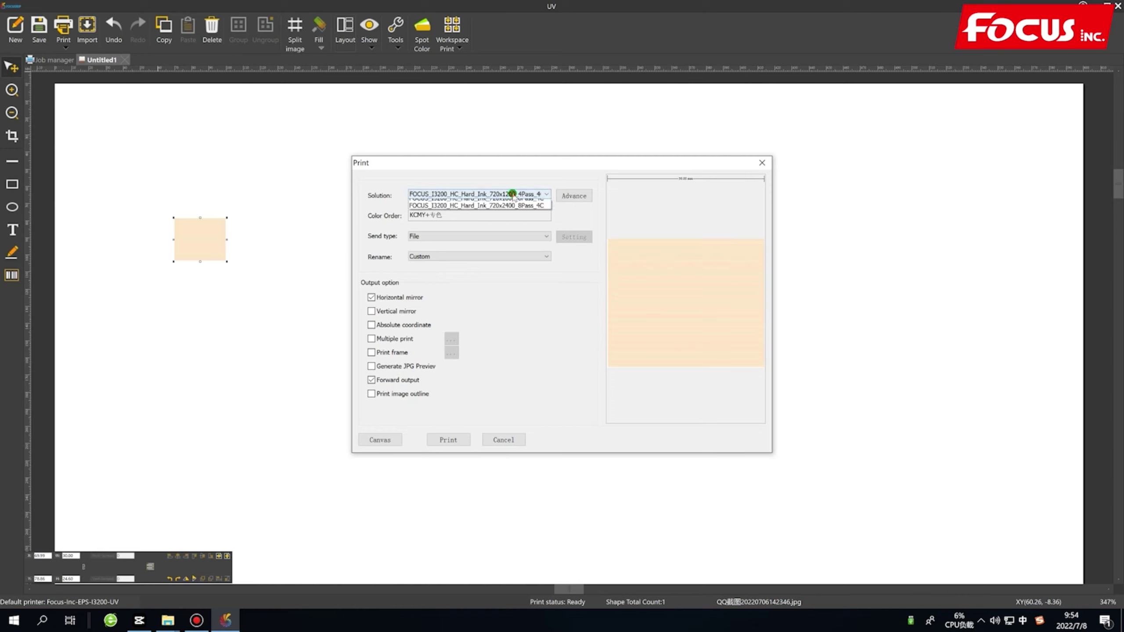
pyautogui.click(762, 163)
pyautogui.click(762, 162)
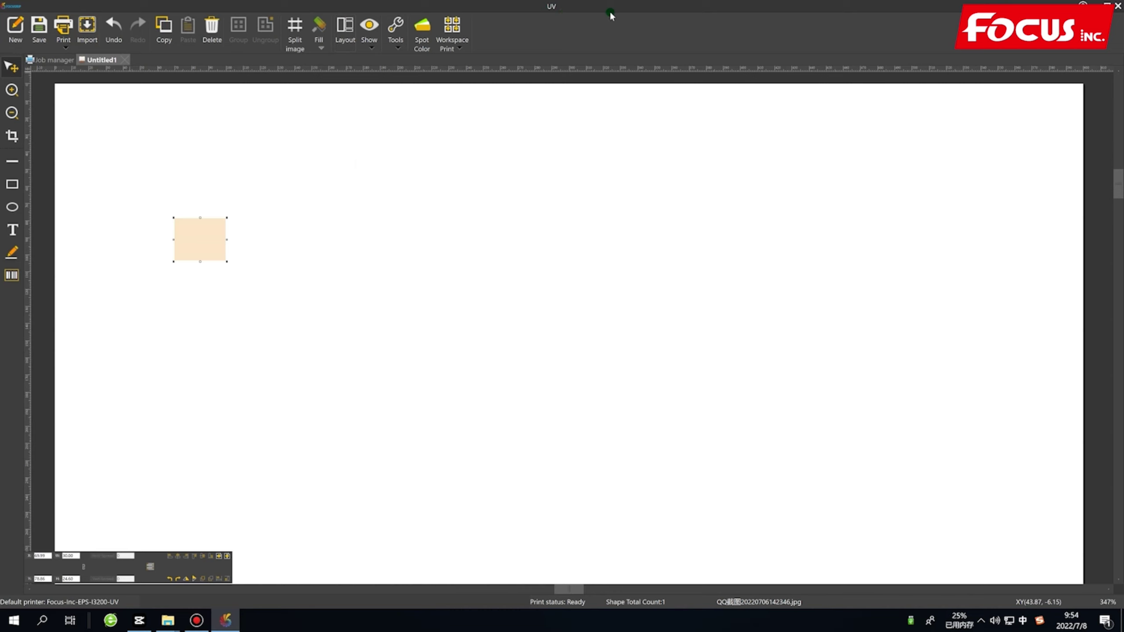
# Return to the printer settings to review the EPS-I3200-UV entry, and close the dialog
pyautogui.click(10, 6)
pyautogui.click(39, 178)
pyautogui.click(478, 261)
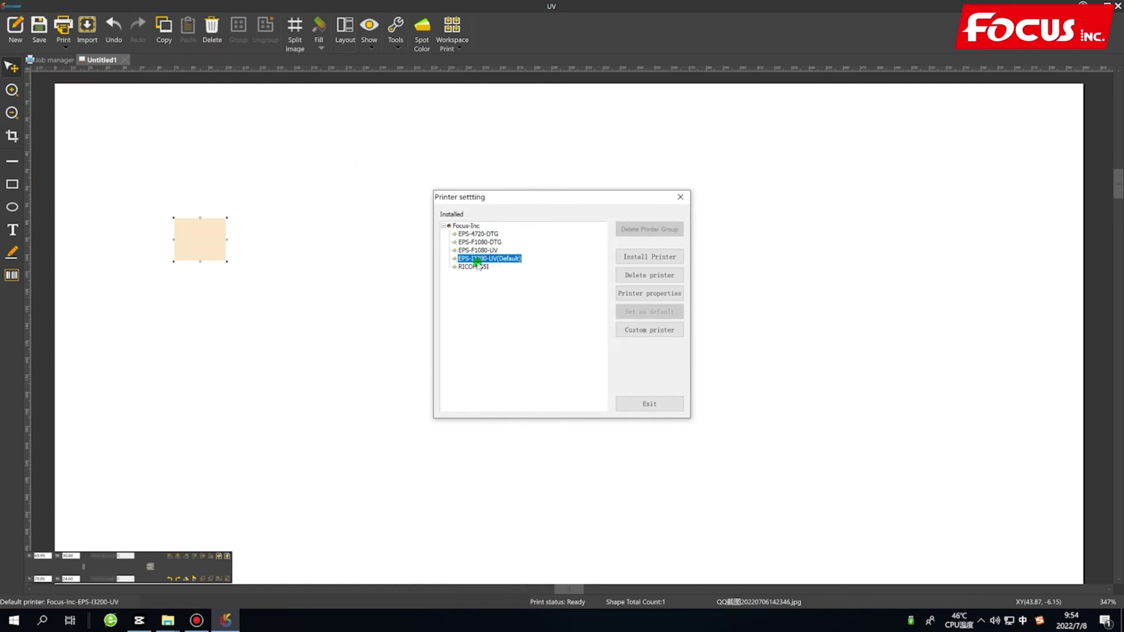
pyautogui.click(680, 197)
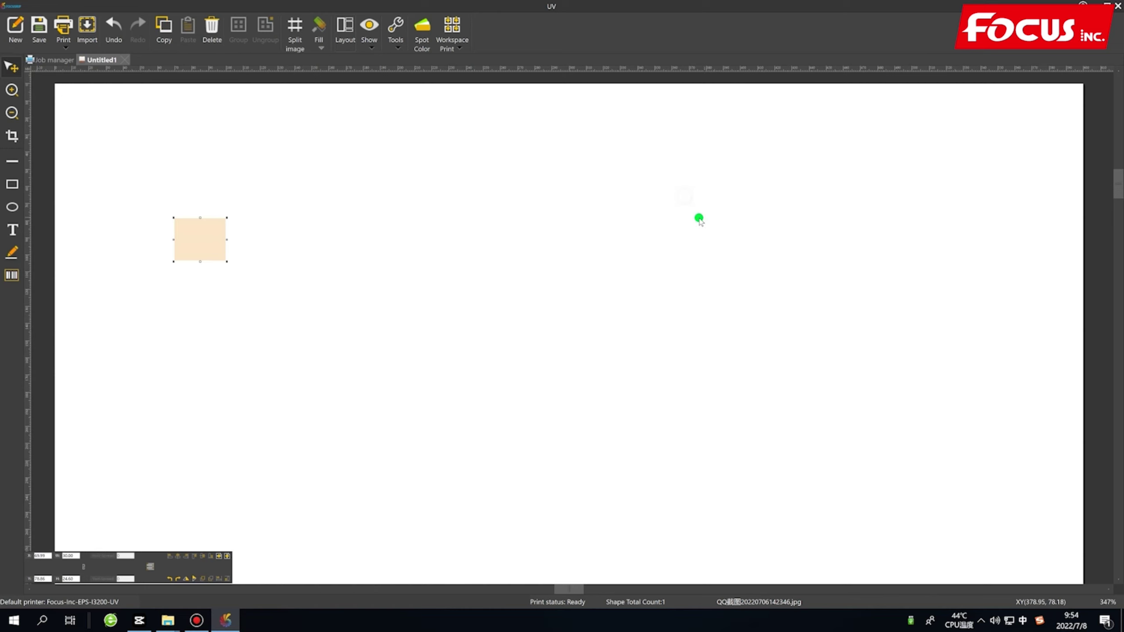
# Reopen the printer settings and go through the EPS-I3200-UV, EPS-F1080-UV and RICOH-G5I entries in the installed printers list
pyautogui.click(9, 7)
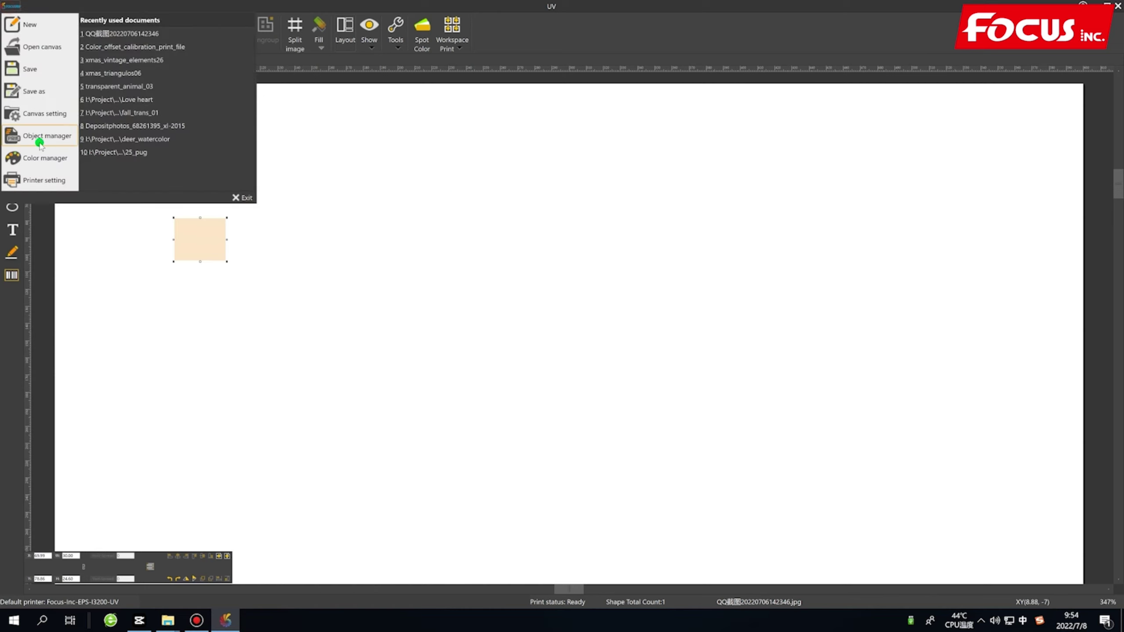
pyautogui.click(38, 177)
pyautogui.click(494, 259)
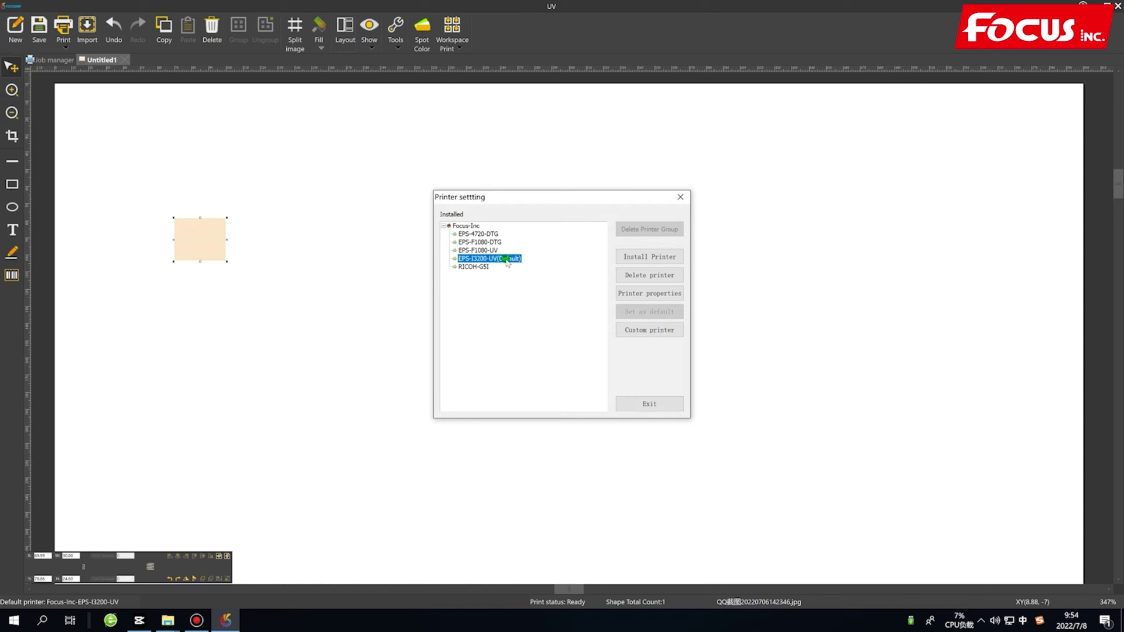
pyautogui.click(483, 251)
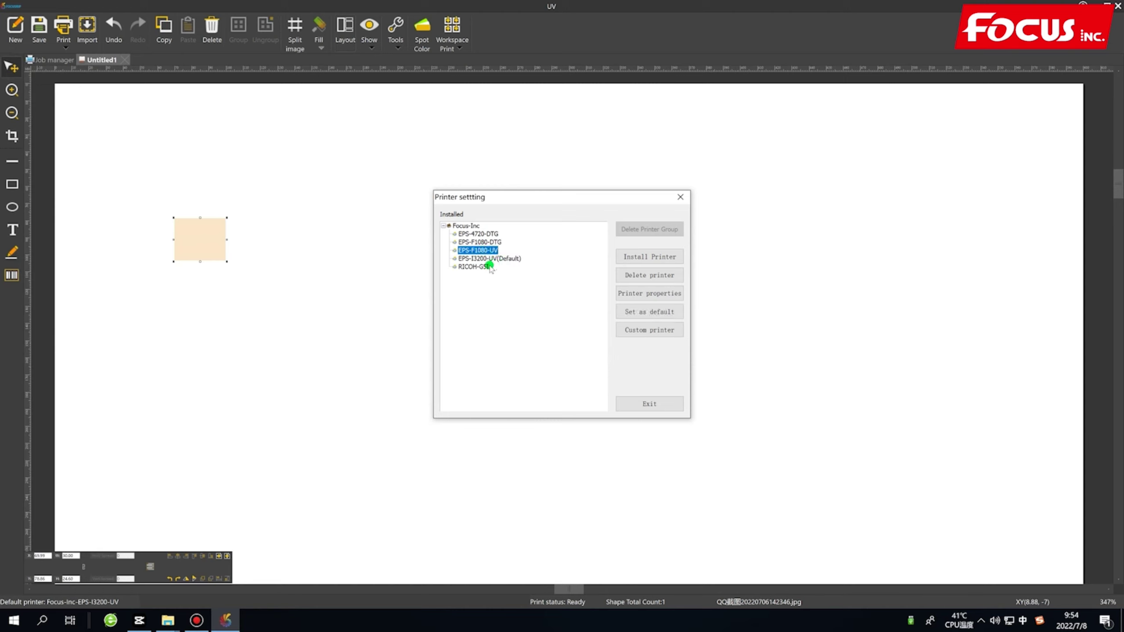
pyautogui.click(491, 266)
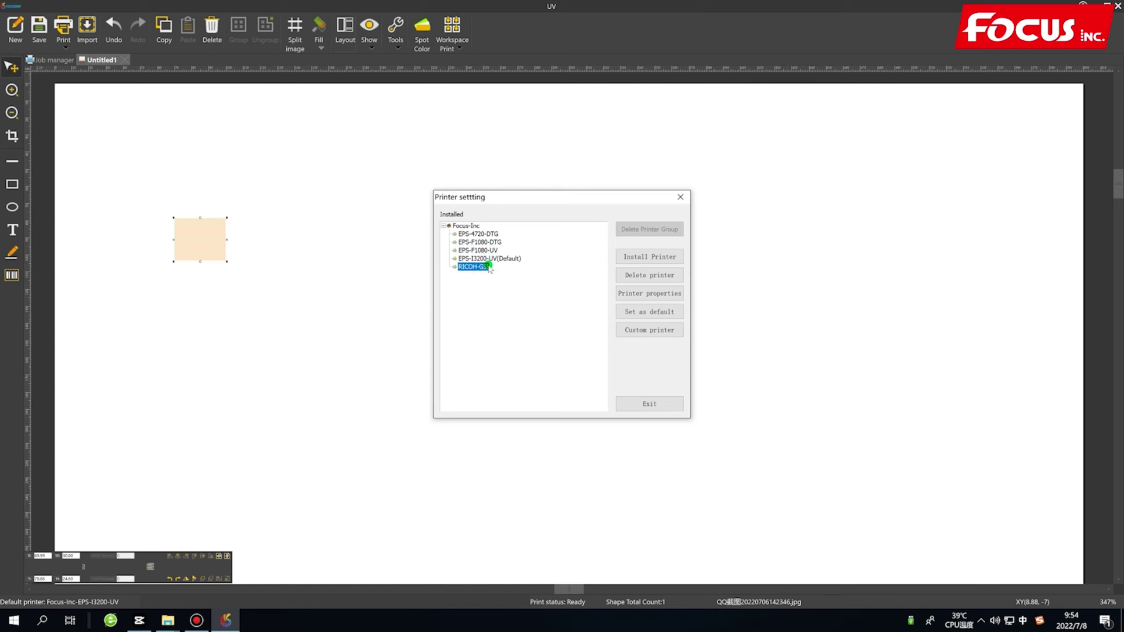
# Select the EPS-I3200-UV entry in the installed printers list, close the printer settings and exit the RIP program
pyautogui.click(486, 259)
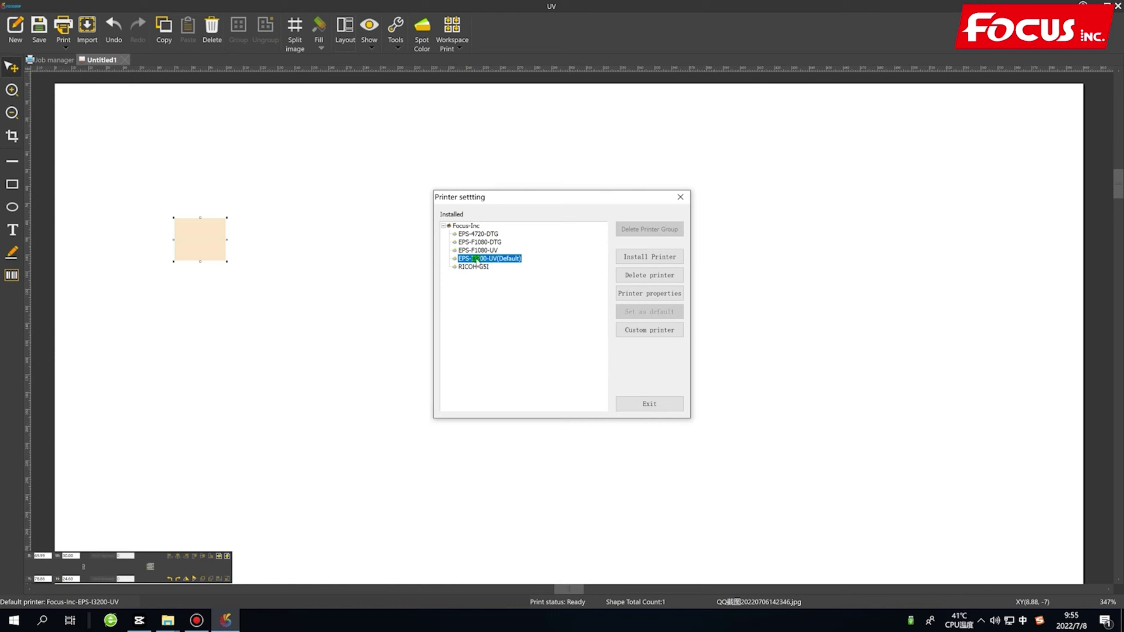
pyautogui.click(680, 198)
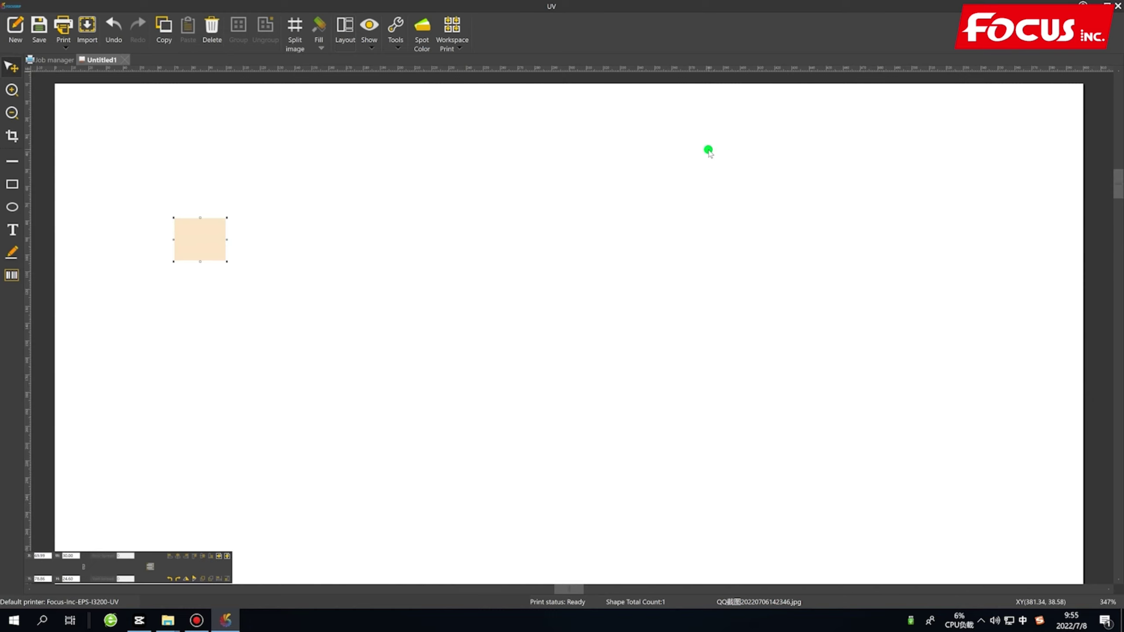
pyautogui.click(1118, 7)
pyautogui.click(603, 331)
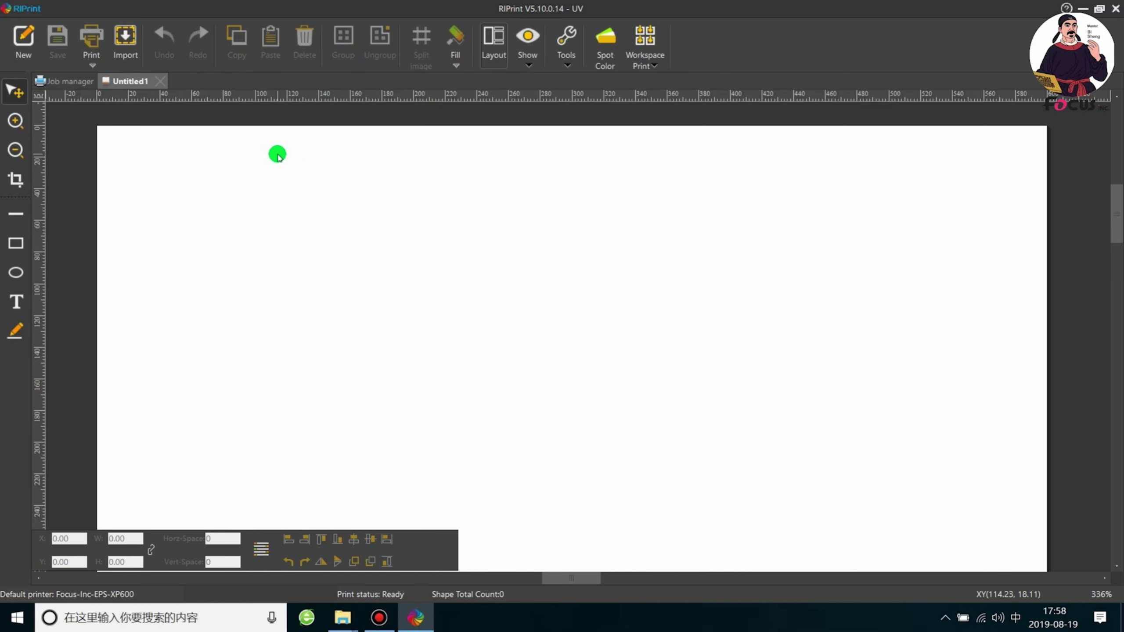
# Open the printer settings, review the properties of the installed EPS-XP600 printer without changing them, and exit the dialog
pyautogui.click(20, 7)
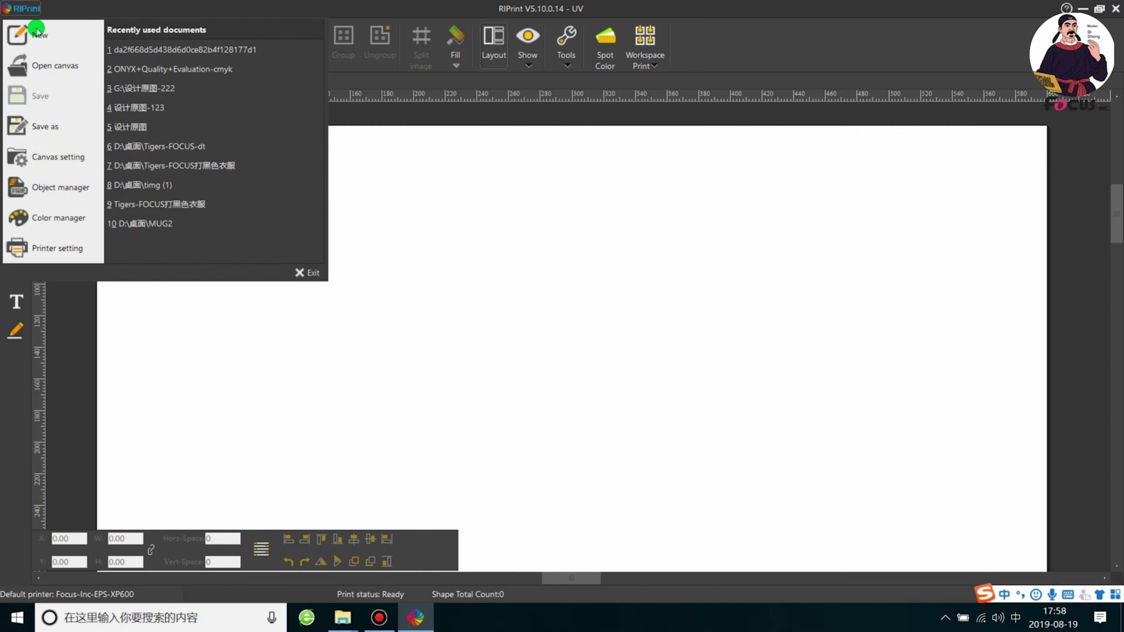
pyautogui.click(48, 245)
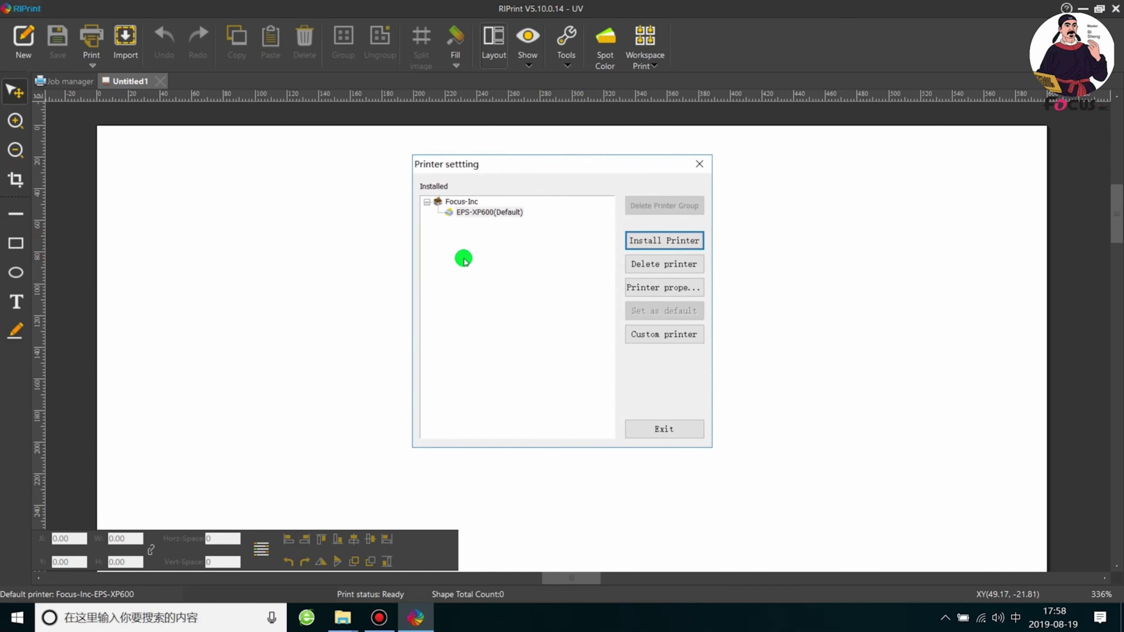
pyautogui.click(487, 213)
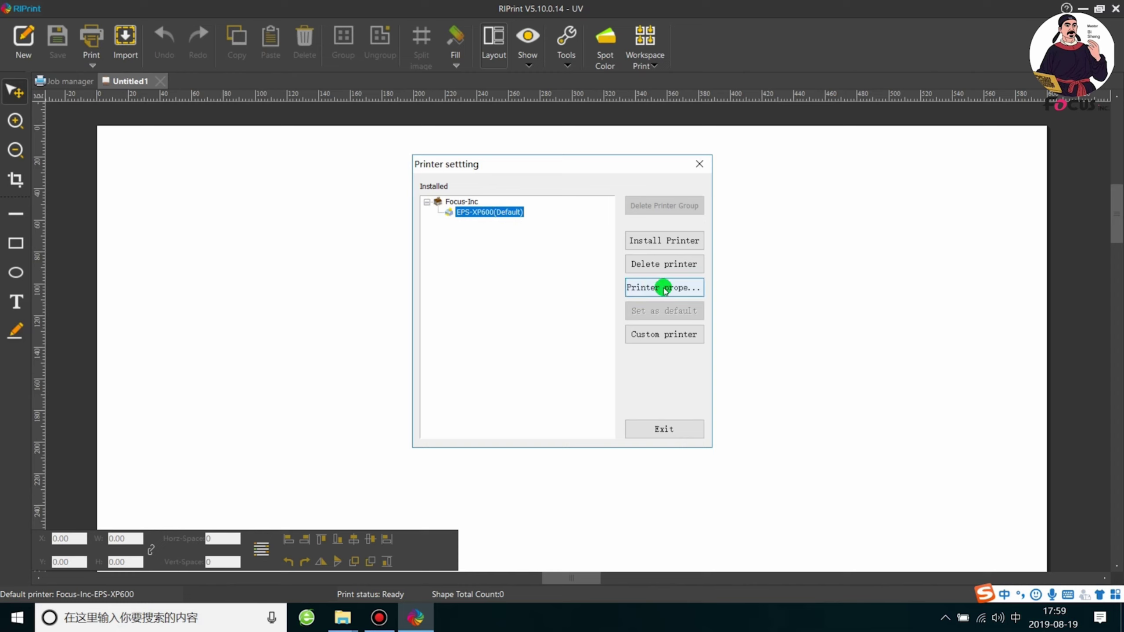
pyautogui.click(663, 287)
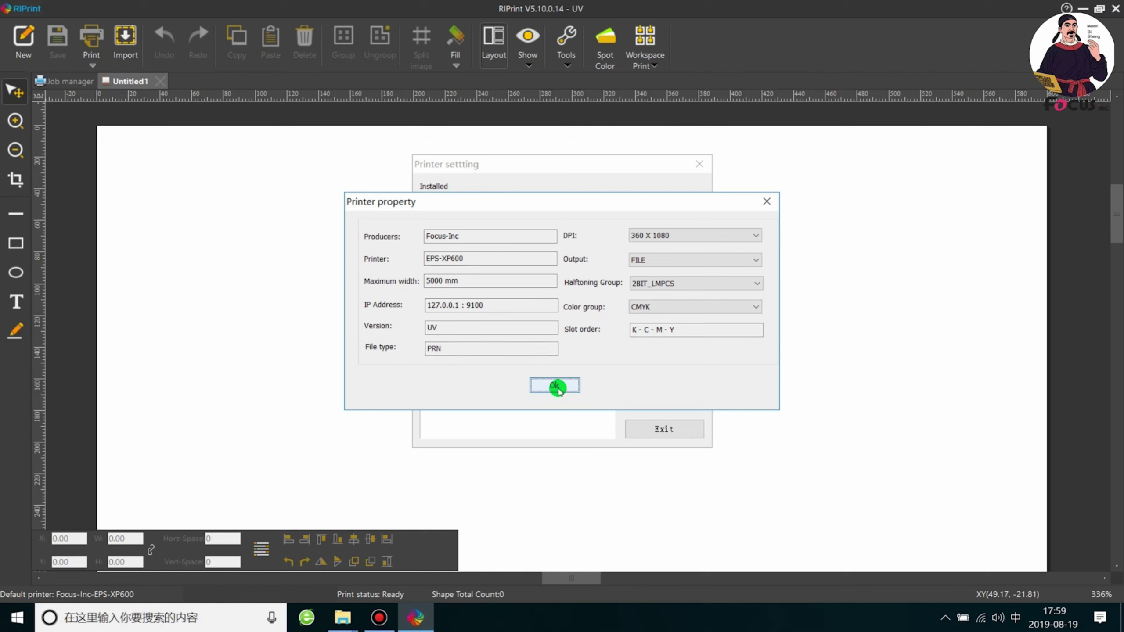
pyautogui.click(554, 384)
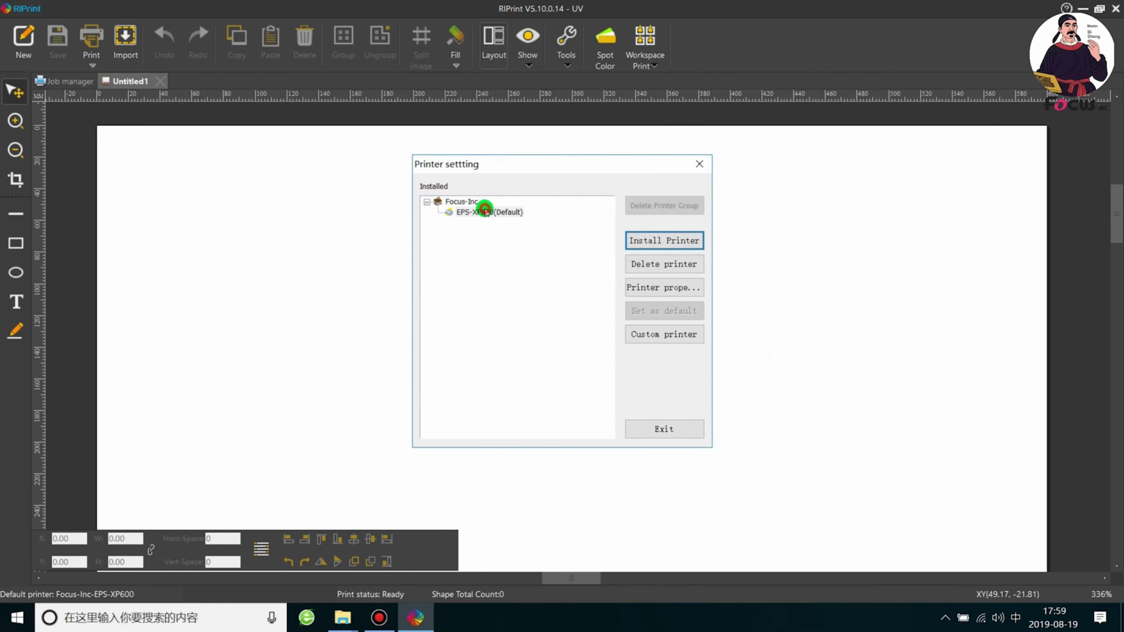
pyautogui.click(484, 212)
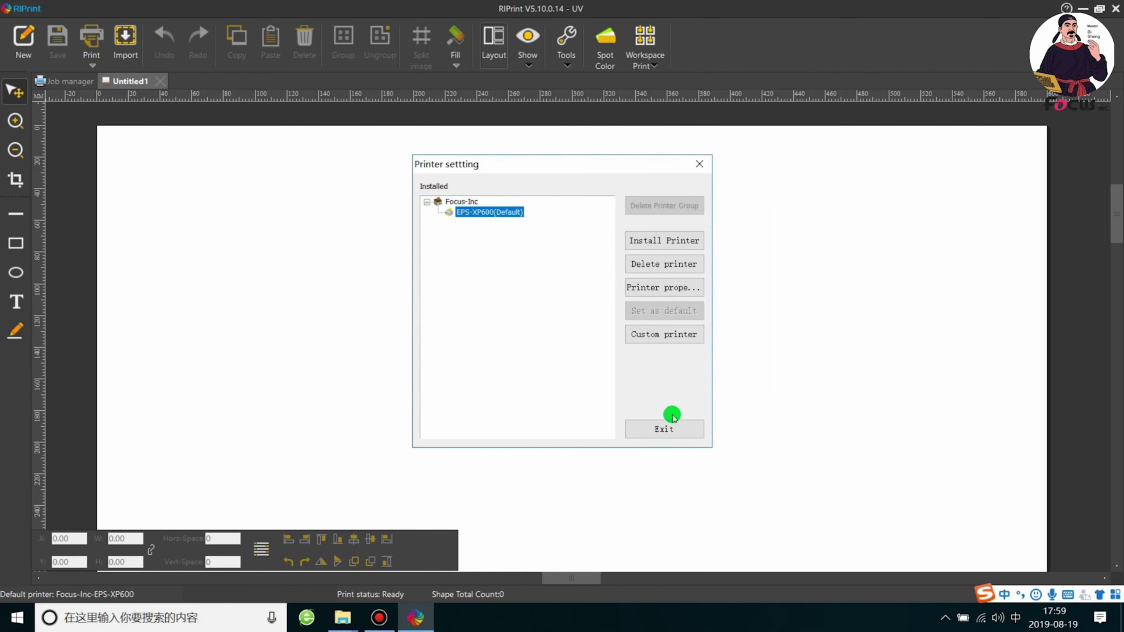
pyautogui.click(665, 427)
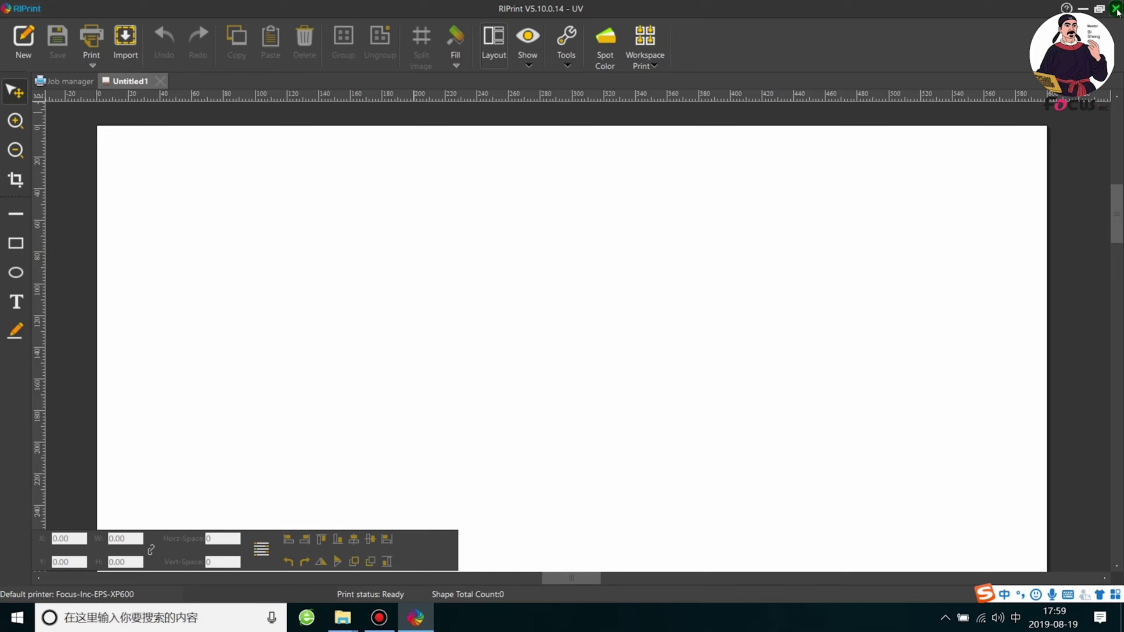
# Exit RIPrint and refresh the desktop
pyautogui.click(1116, 10)
pyautogui.rightClick(350, 359)
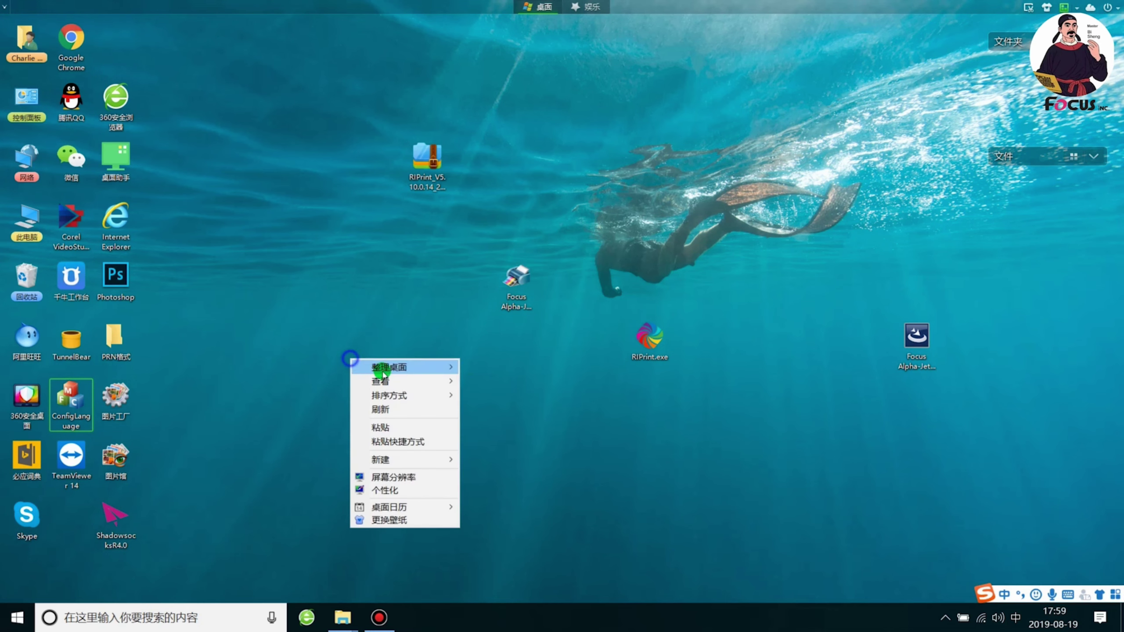
pyautogui.click(393, 414)
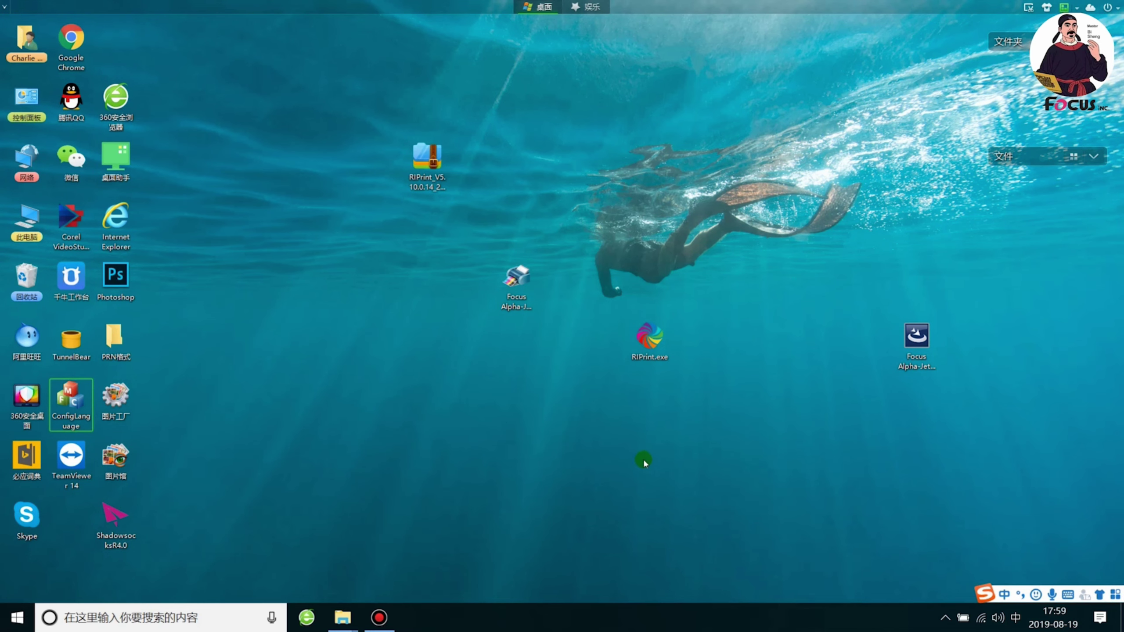